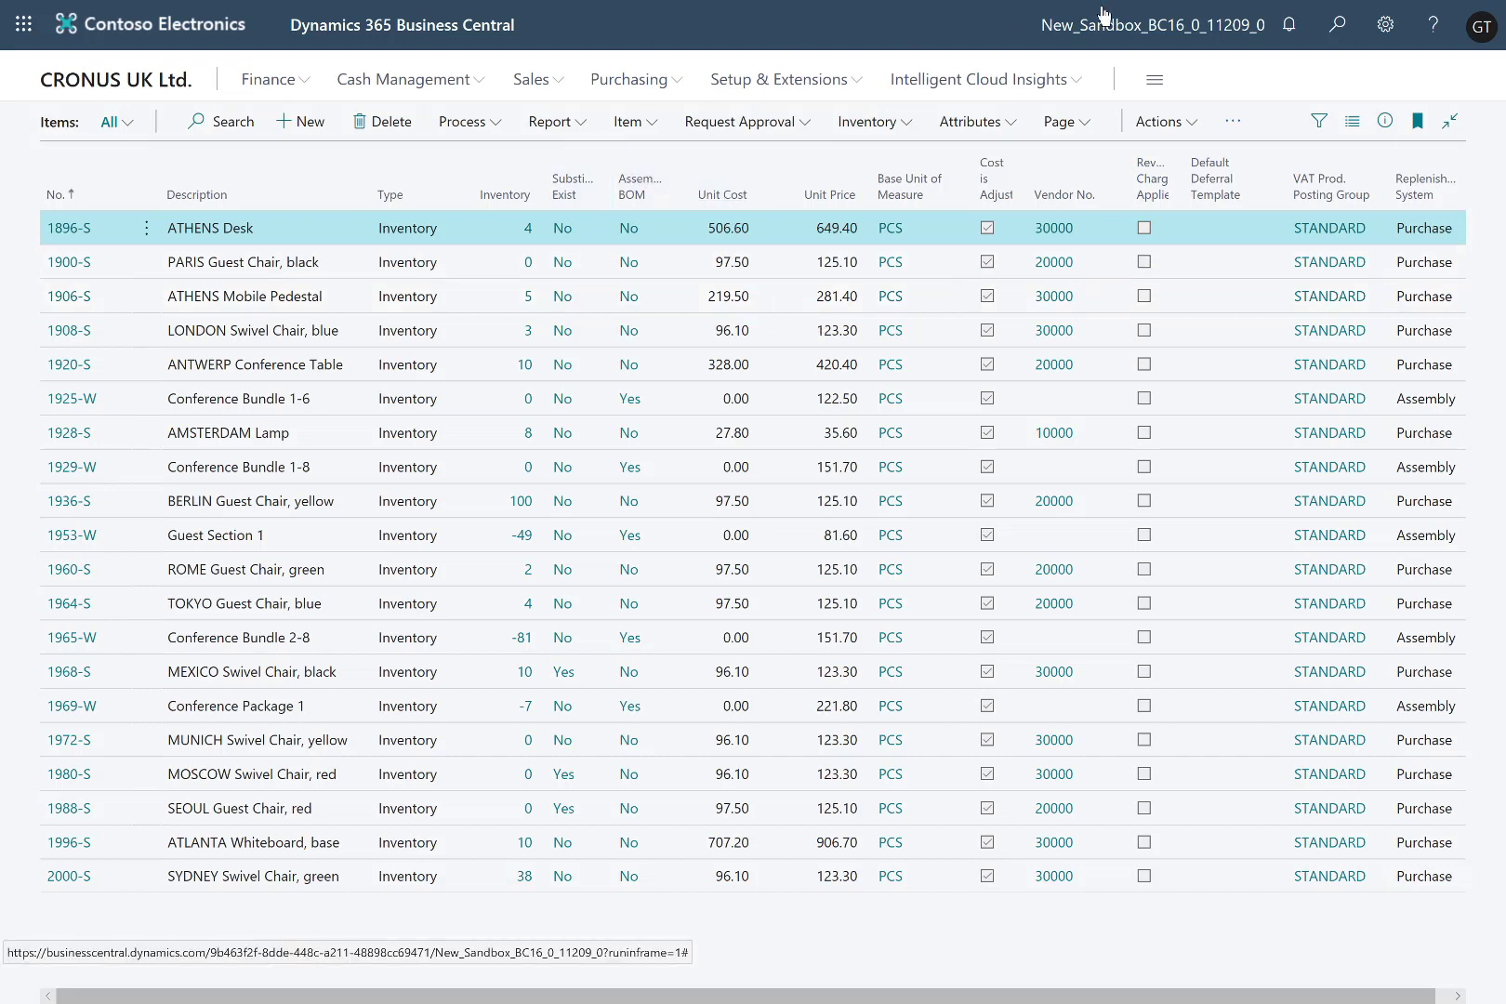
# Export the Items list with Page > Open in Excel and open the downloaded workbook.
pyautogui.moveTo(1117, 207)
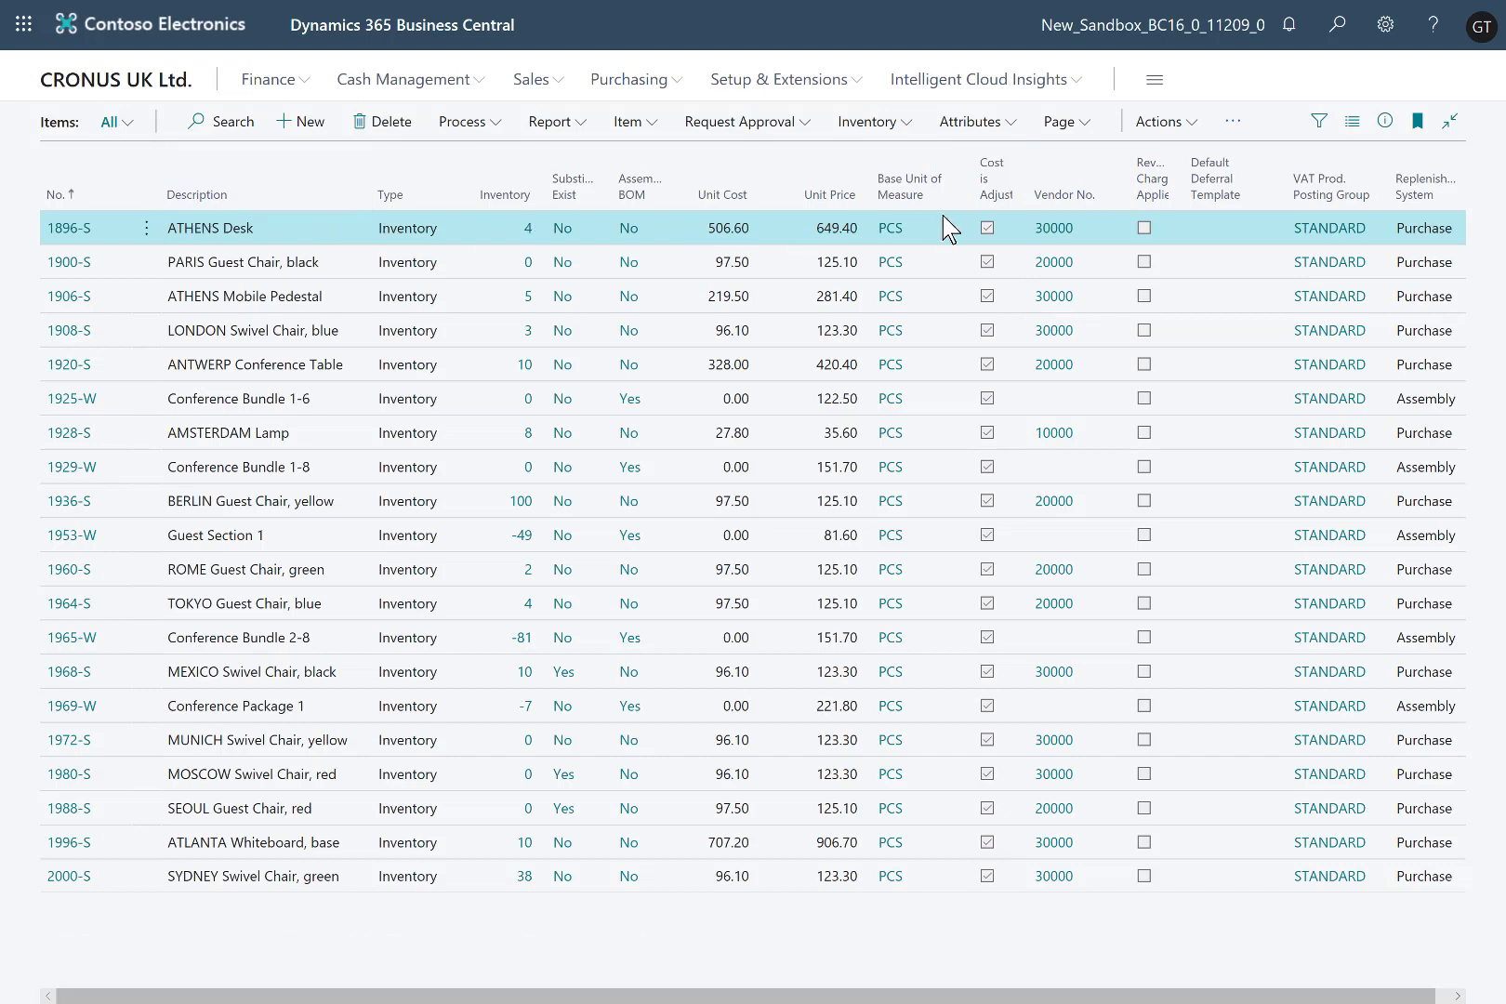
pyautogui.click(1062, 131)
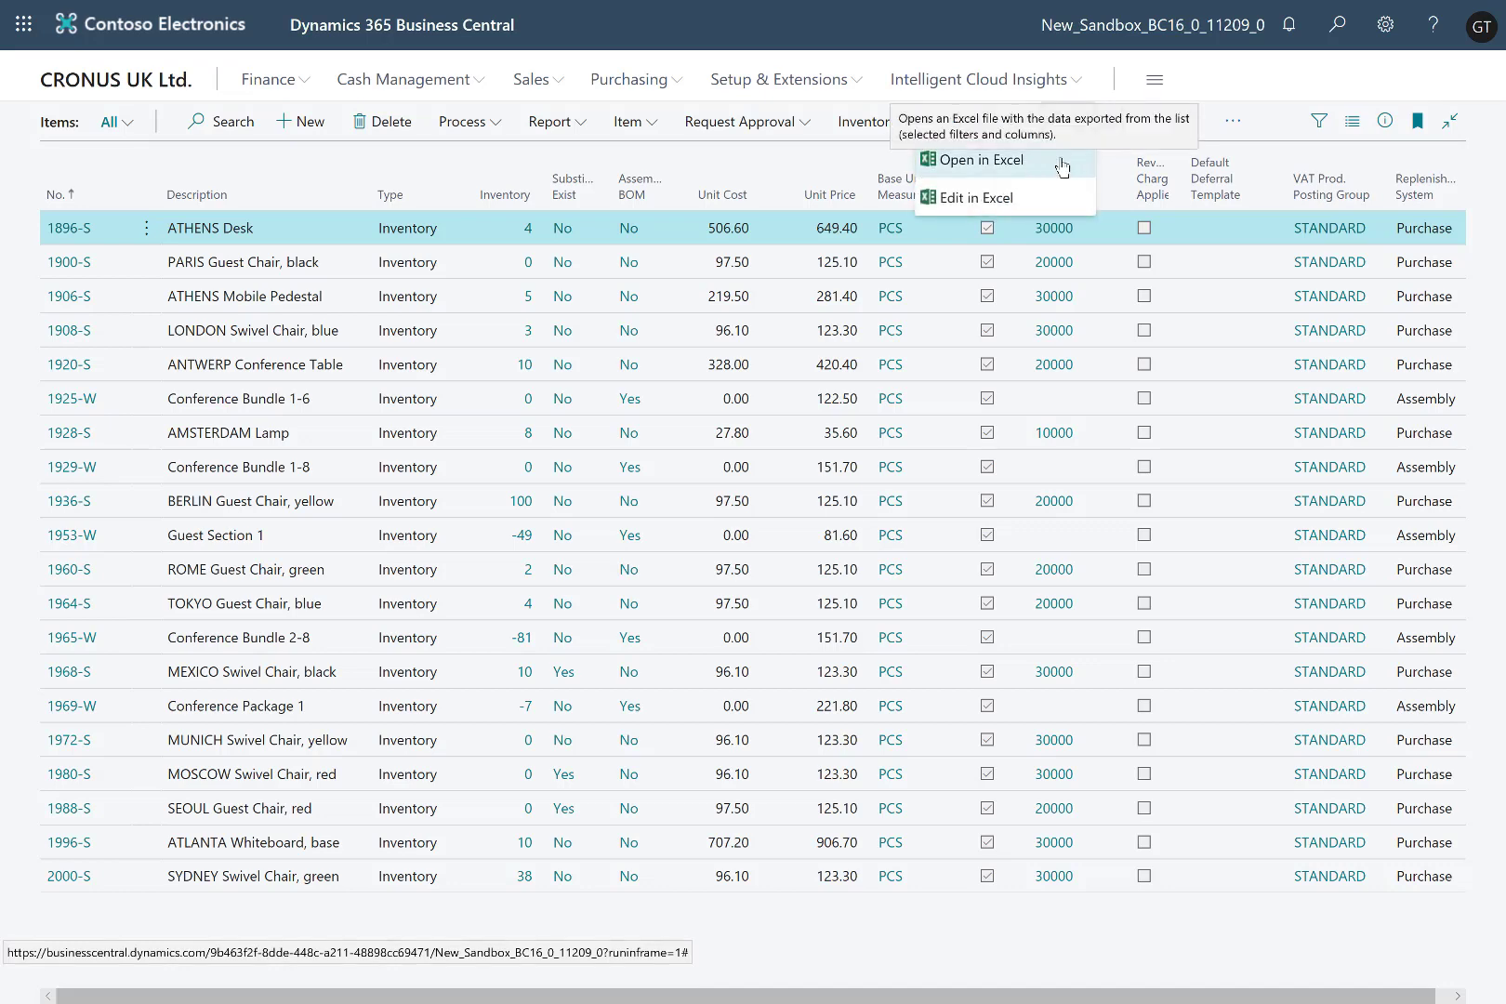
pyautogui.click(1061, 167)
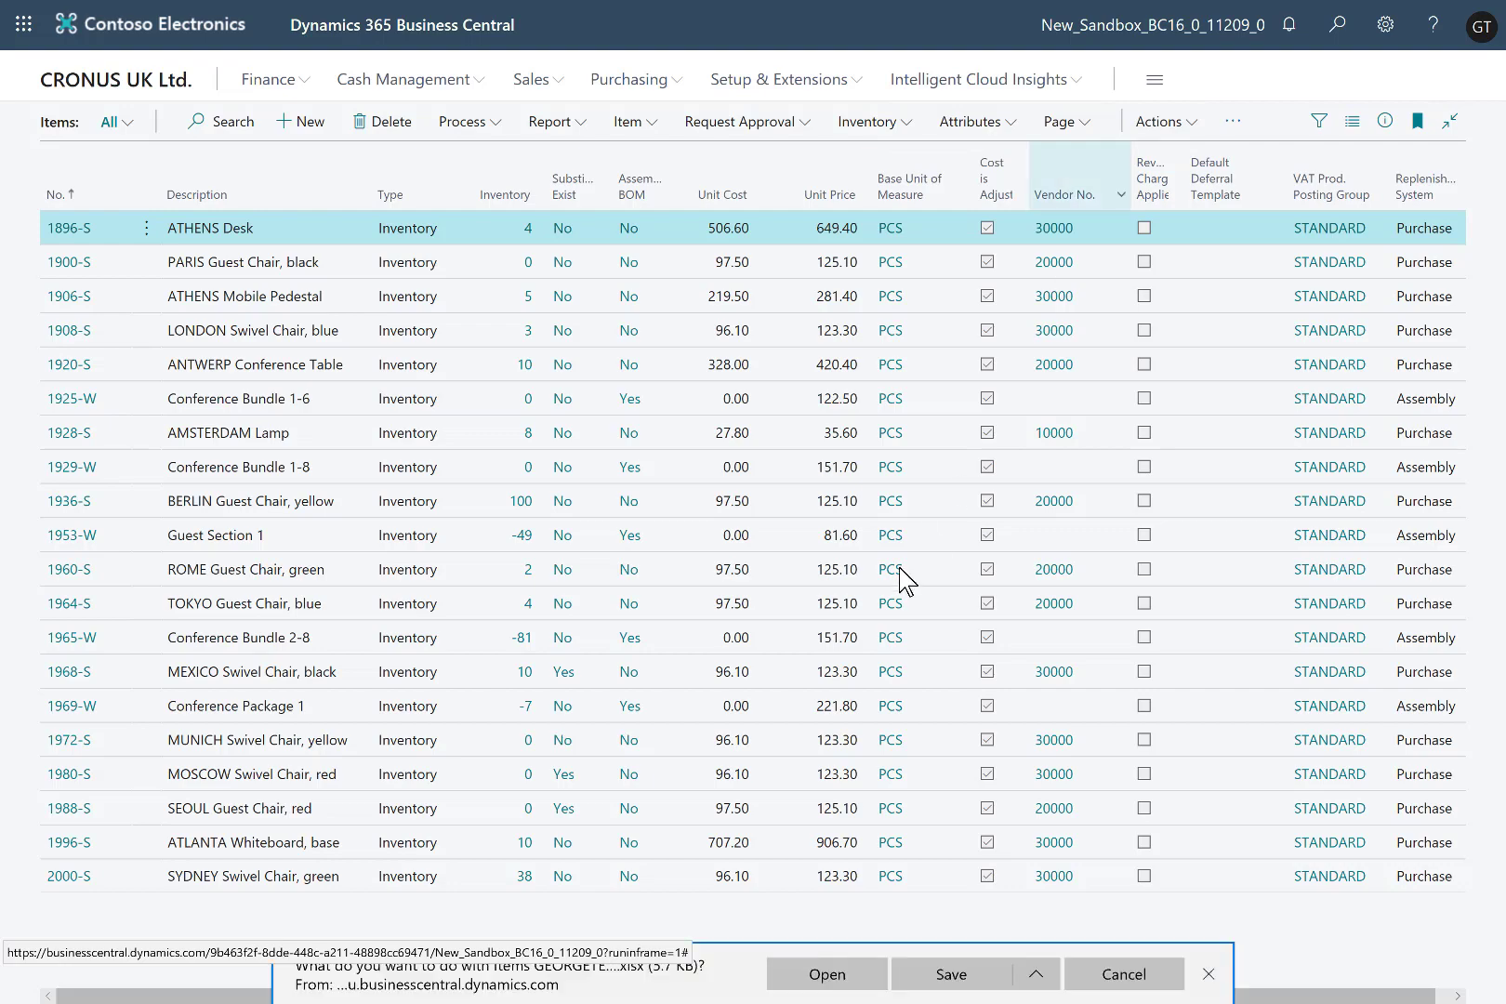
pyautogui.click(807, 976)
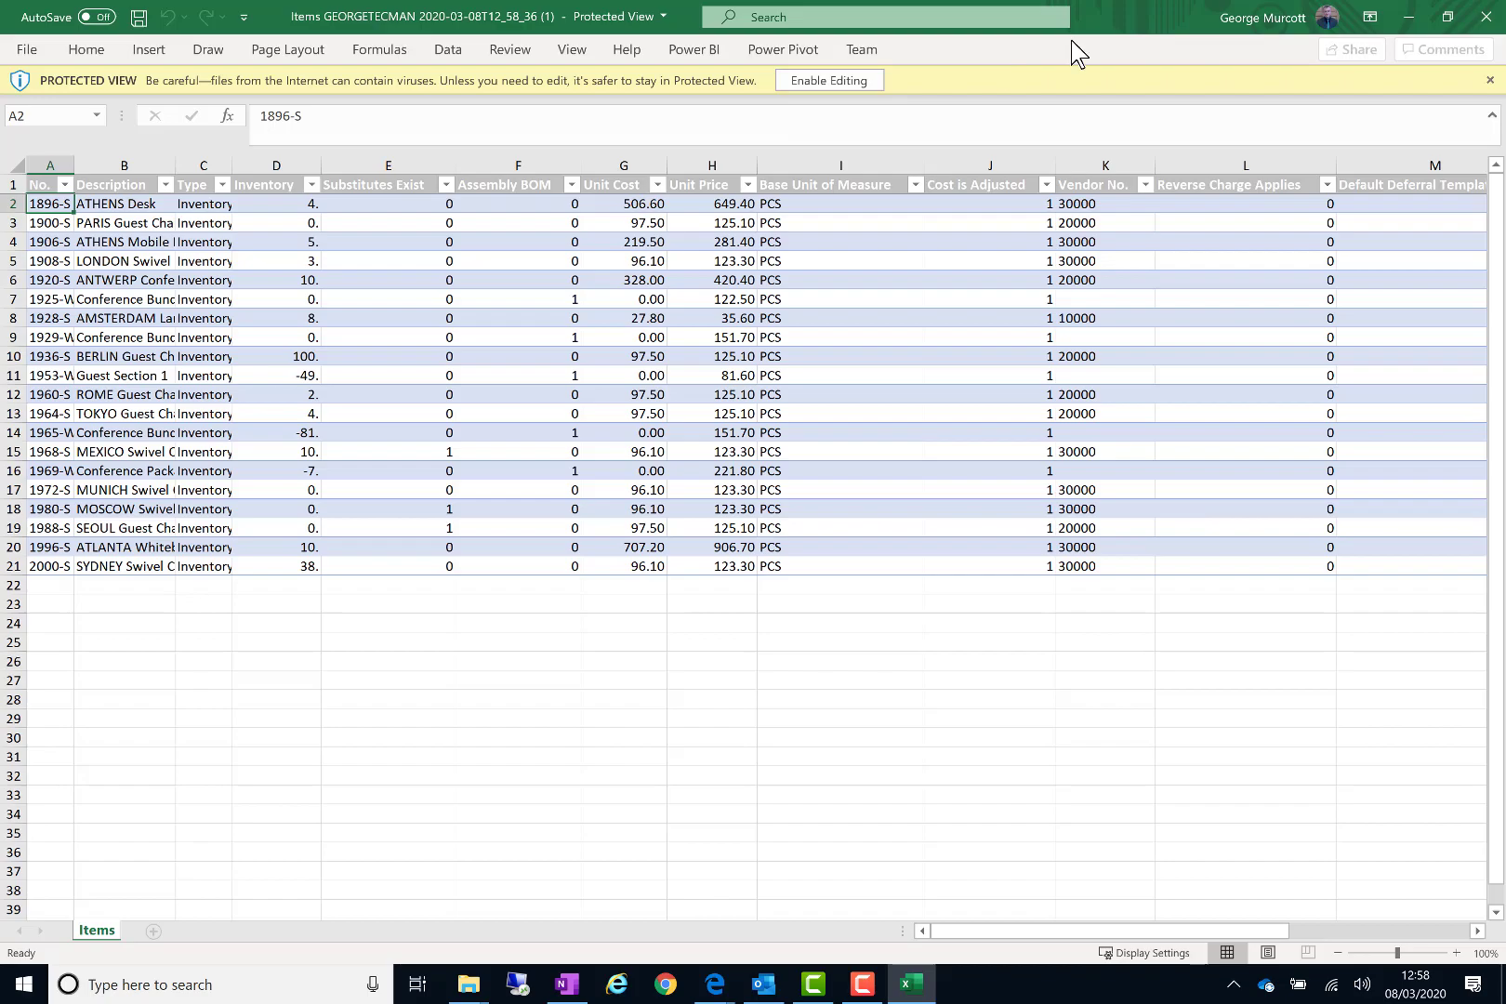
# Minimize the exported items workbook in Excel to show the desktop.
pyautogui.click(1411, 16)
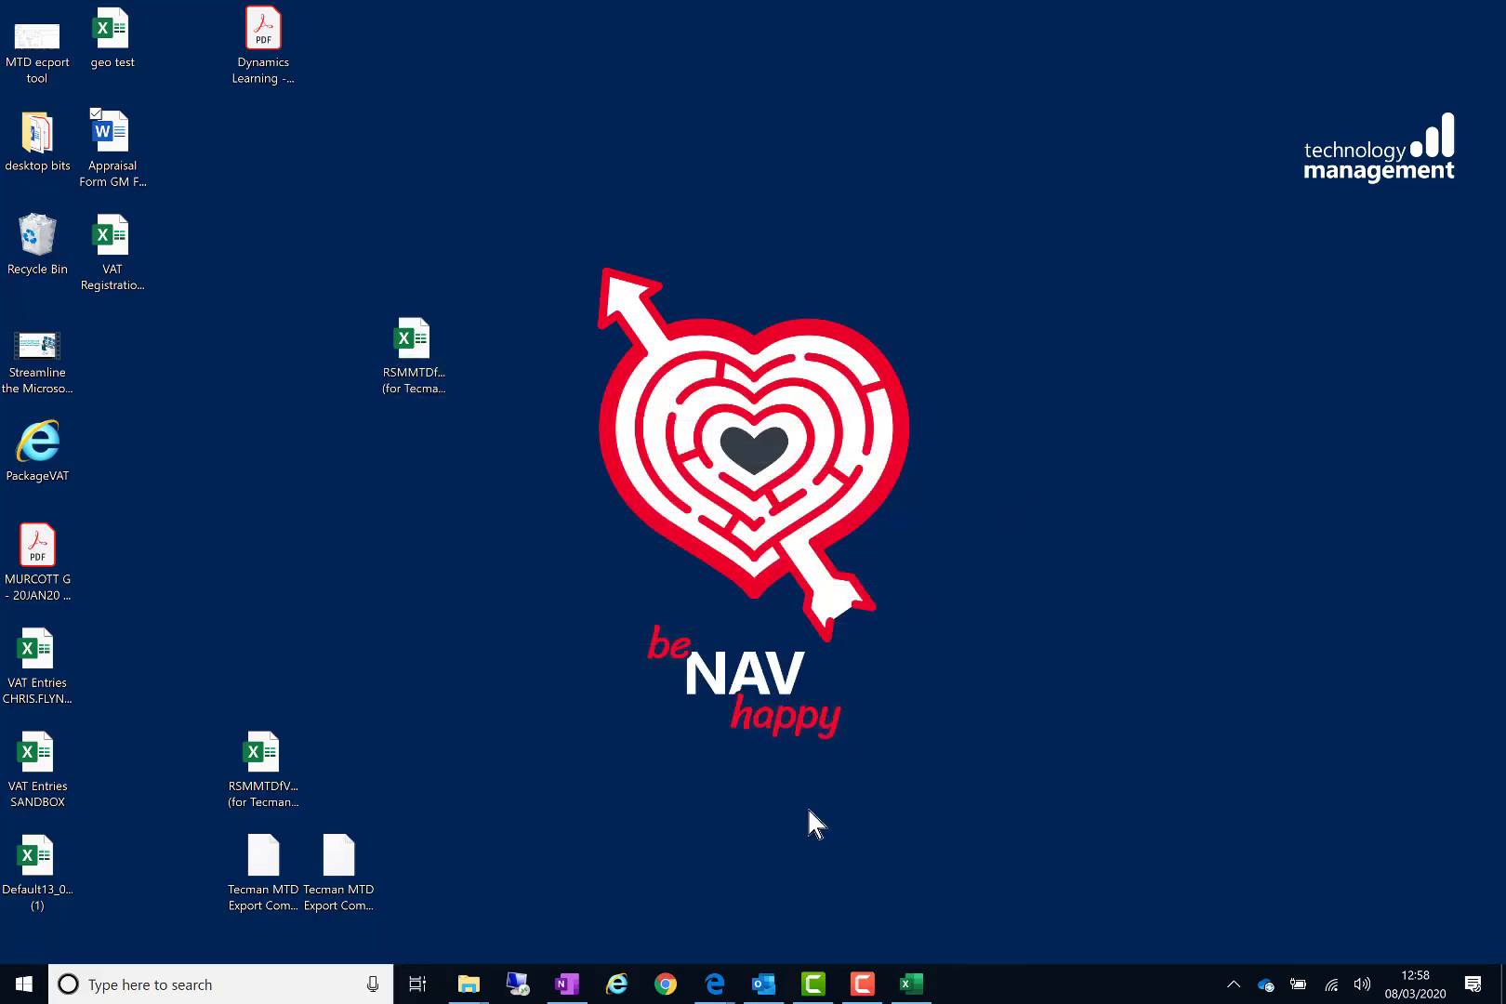
# Verify EXCEL EXPORT ACTION grants object 6110 Allow Action Export To Excel, then return to User Groups.
pyautogui.hotkey('alt', 'Tab')
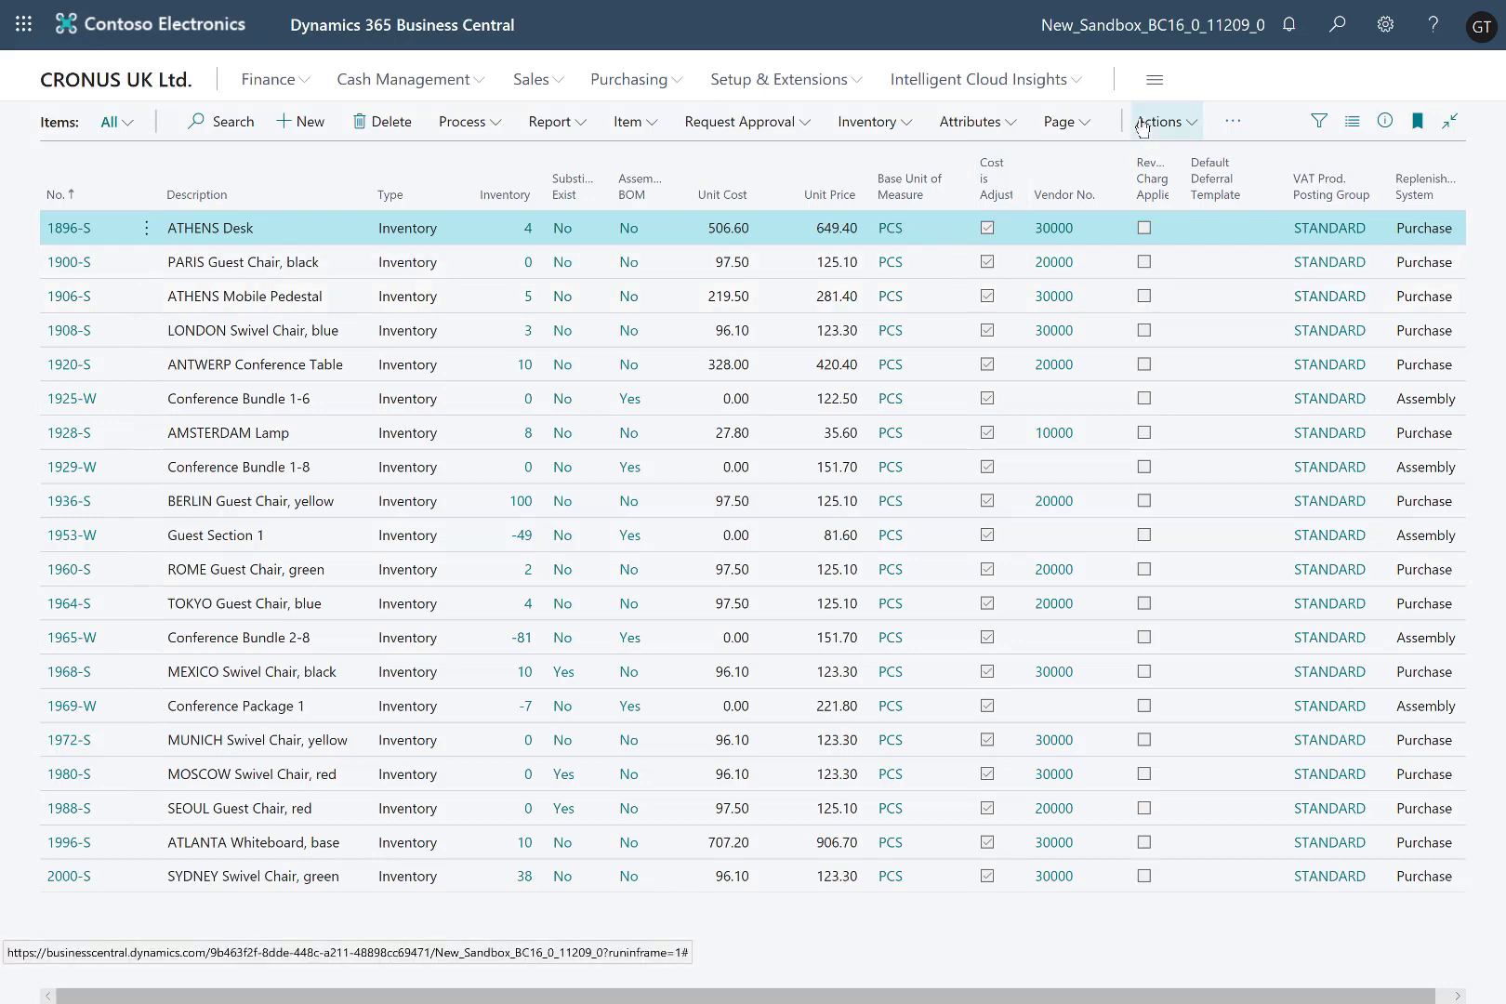
pyautogui.click(1083, 122)
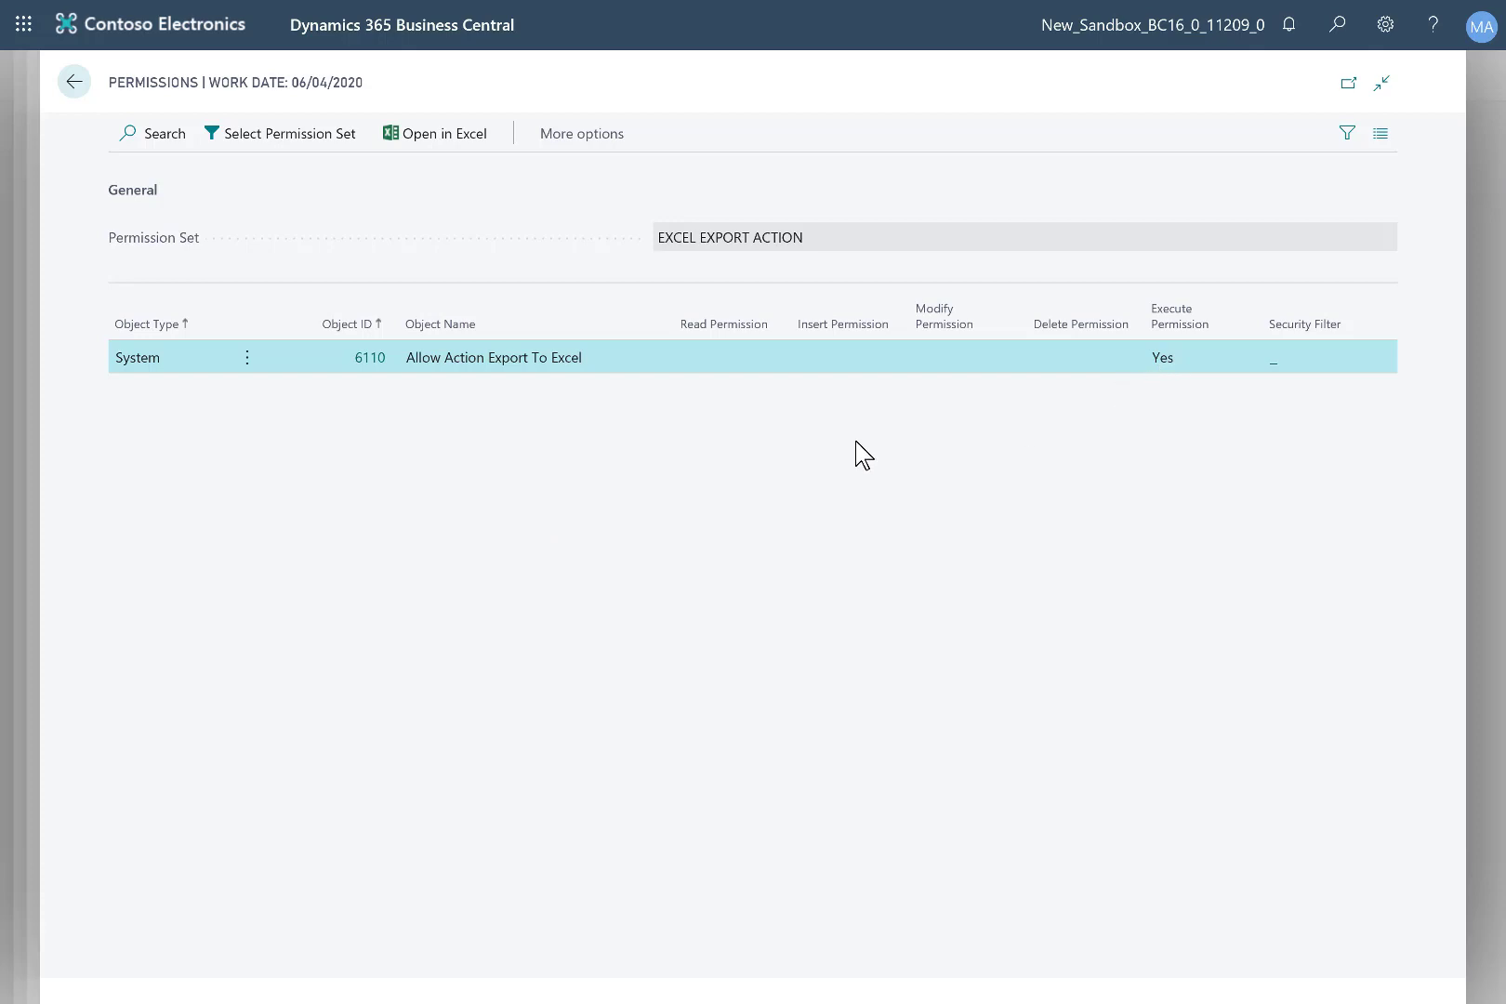
pyautogui.click(73, 88)
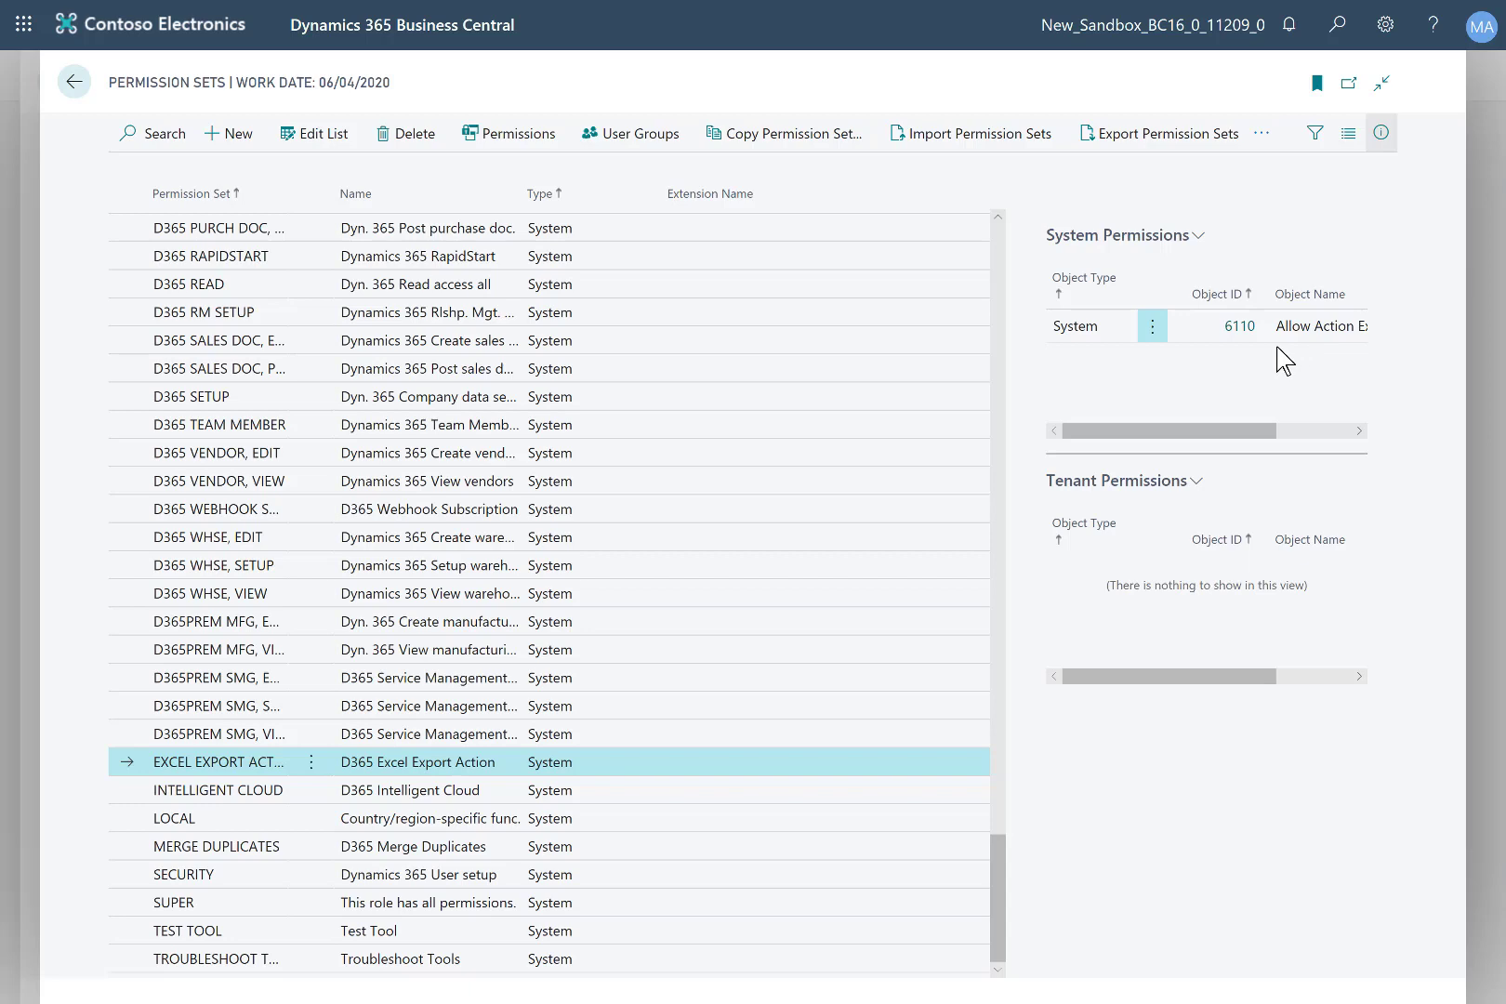
pyautogui.click(73, 85)
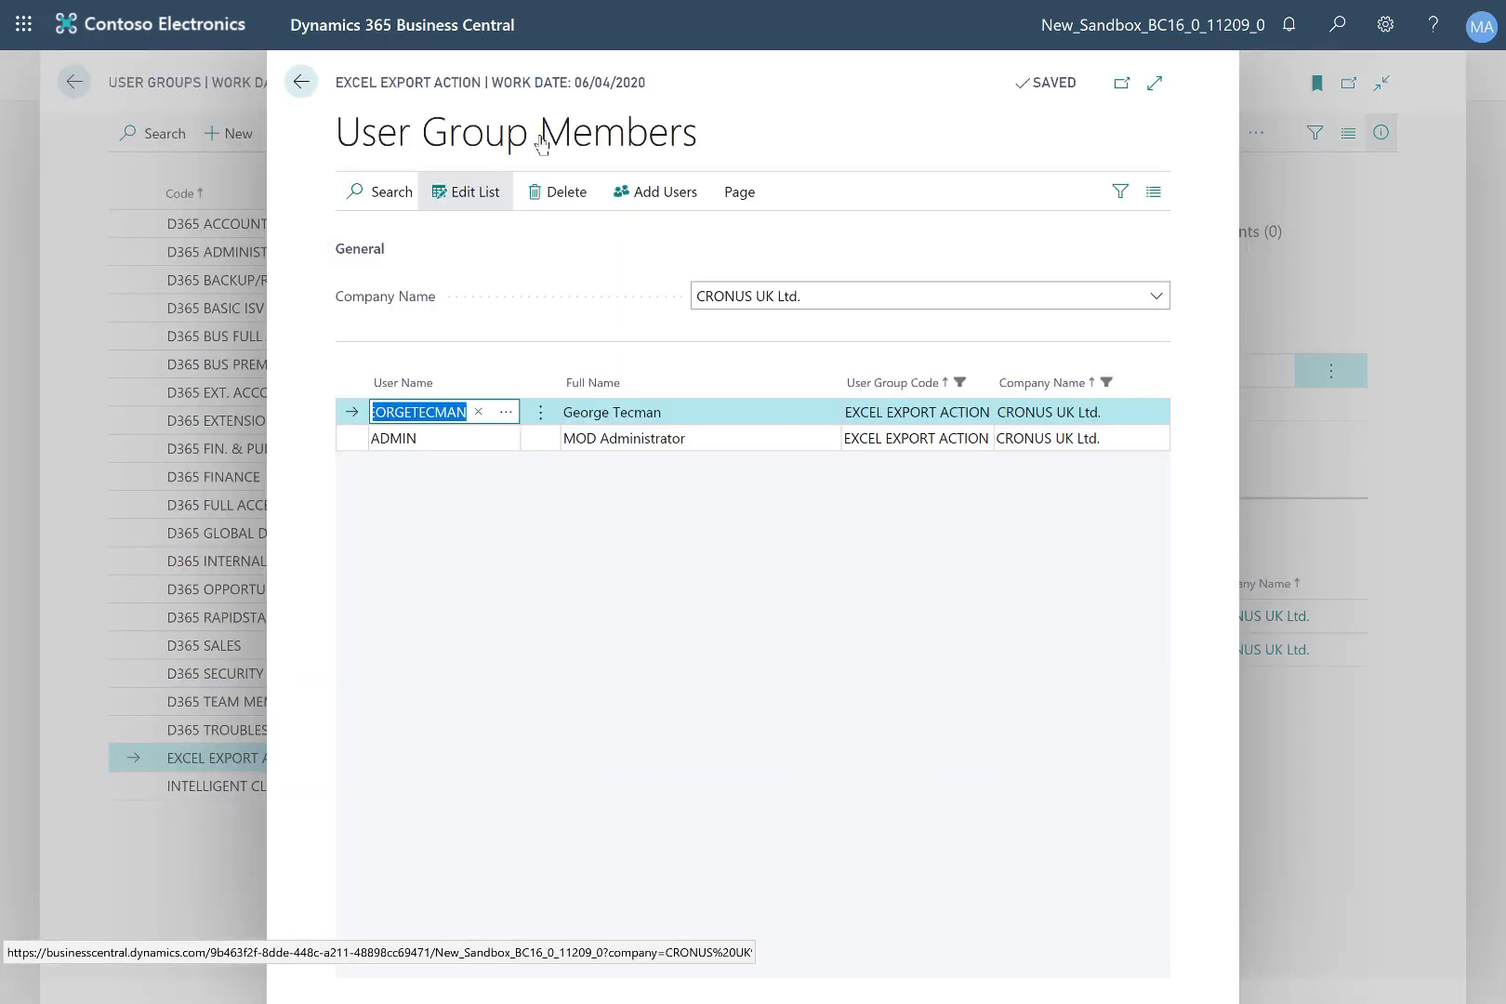
# Sort the EXCEL EXPORT ACTION group members by Full Name, then return to the Users list.
pyautogui.click(525, 438)
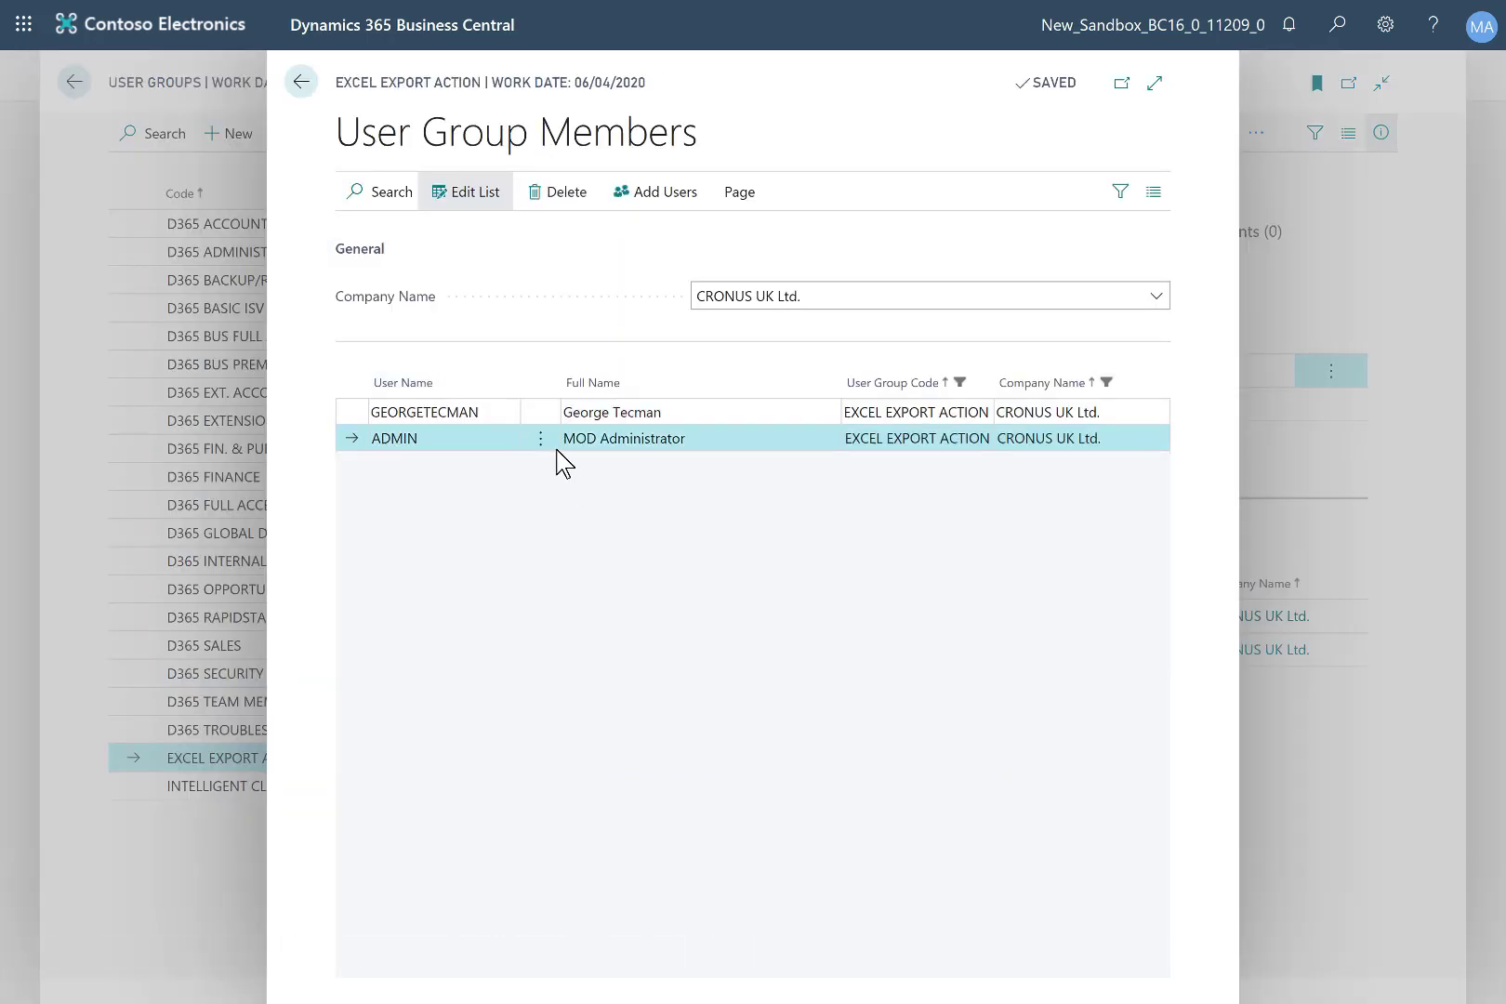
pyautogui.click(711, 386)
pyautogui.click(598, 395)
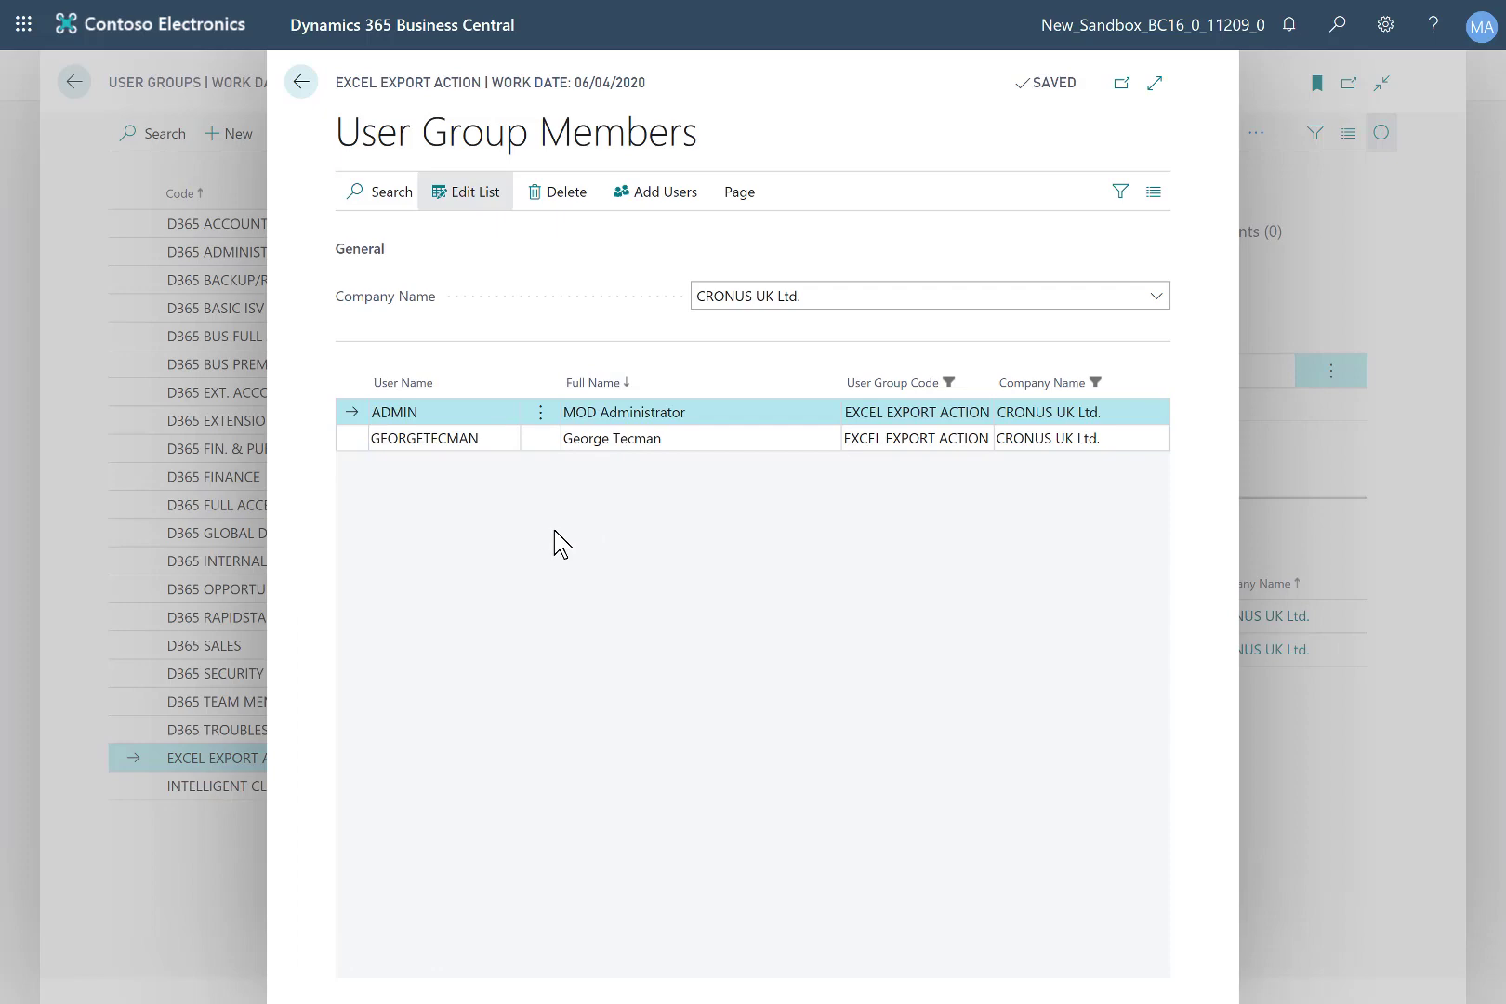
pyautogui.click(299, 82)
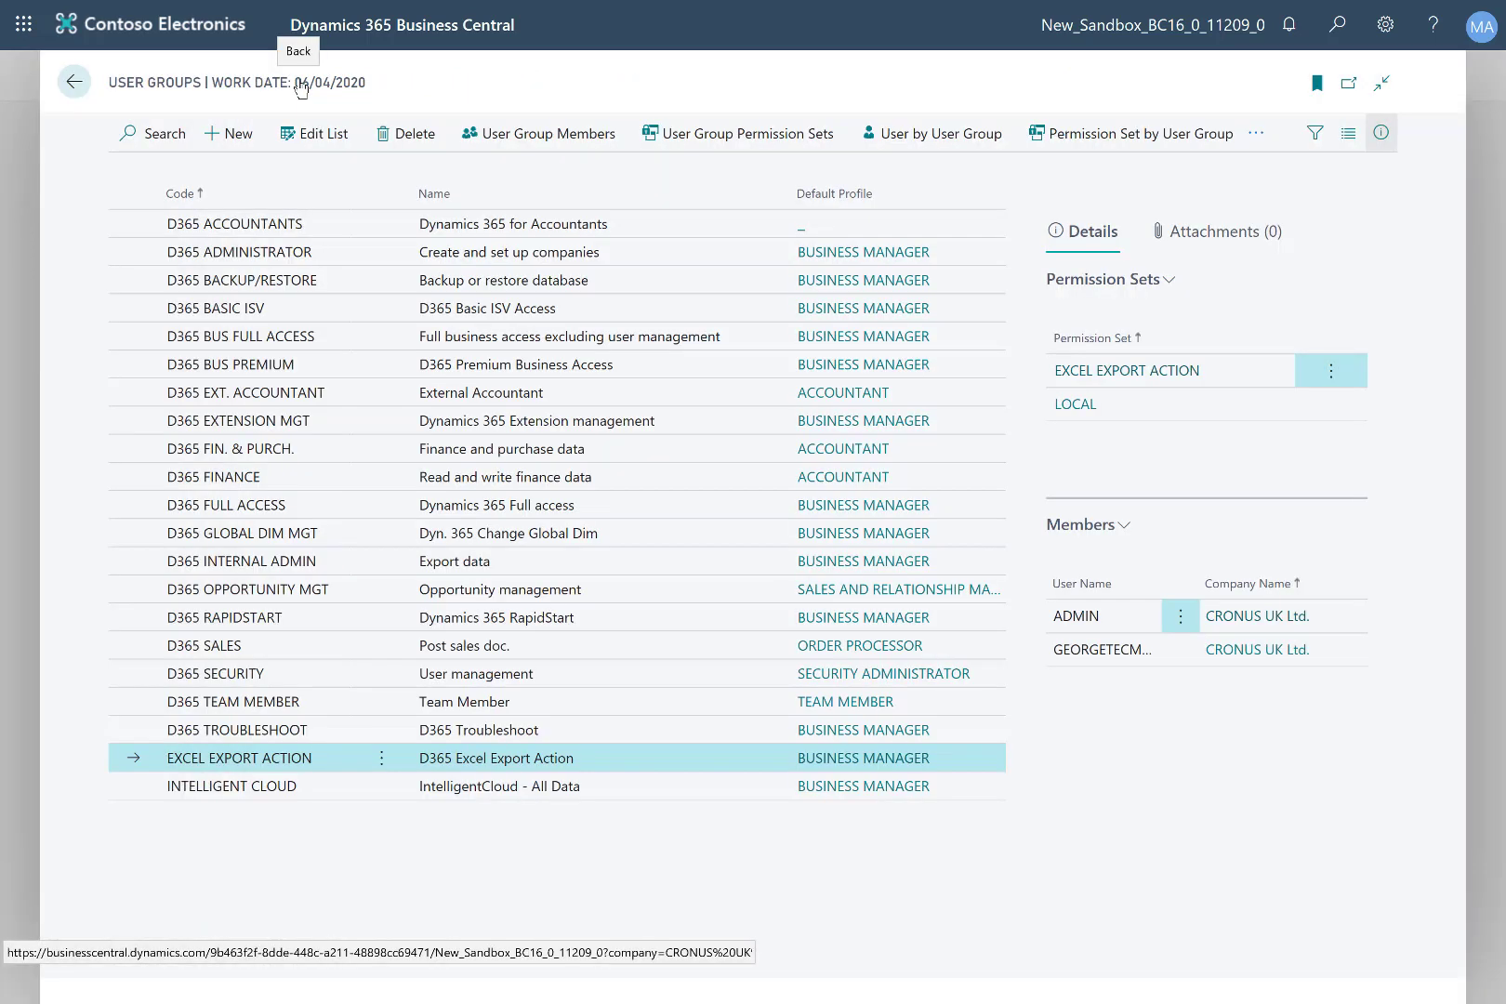
pyautogui.click(74, 85)
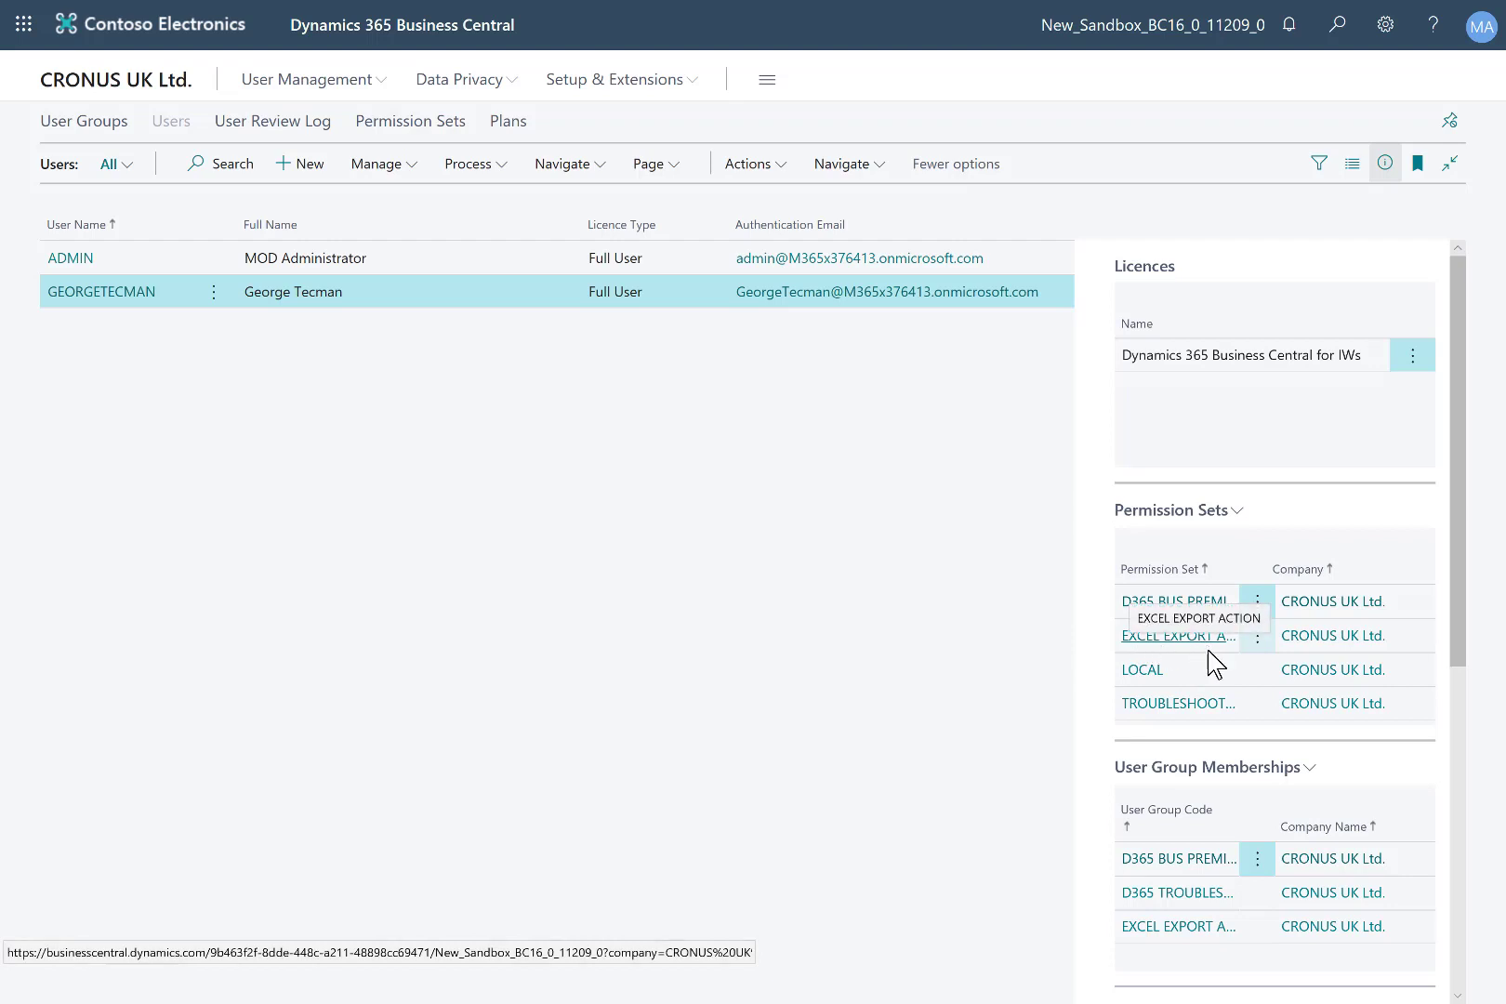
pyautogui.click(78, 292)
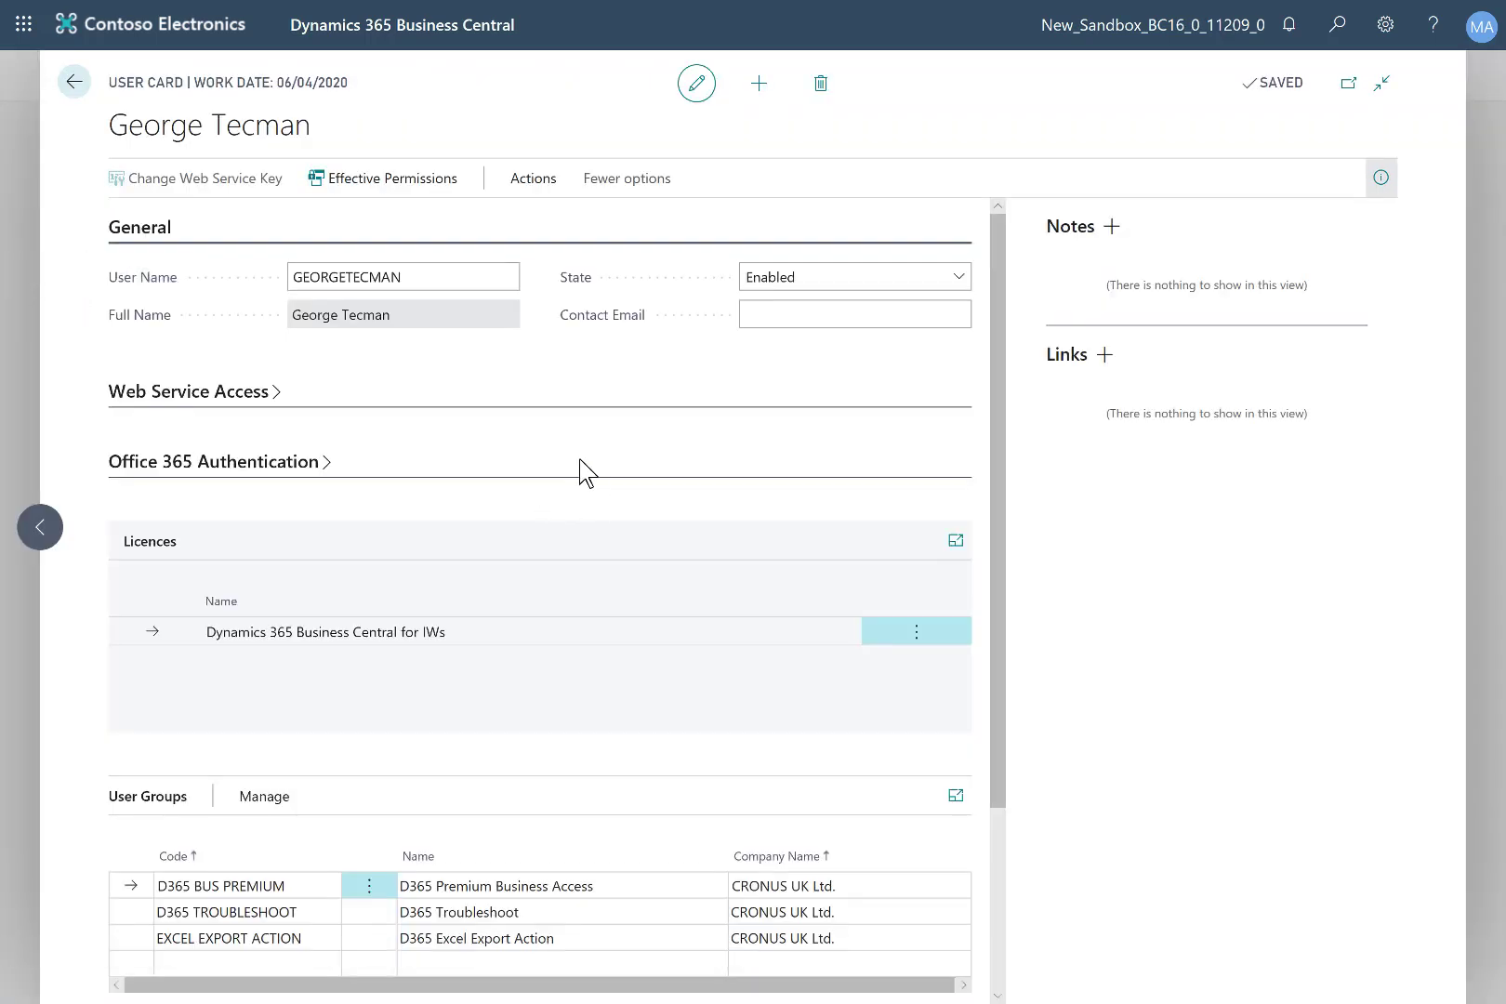
pyautogui.scroll(-3, 593, 461)
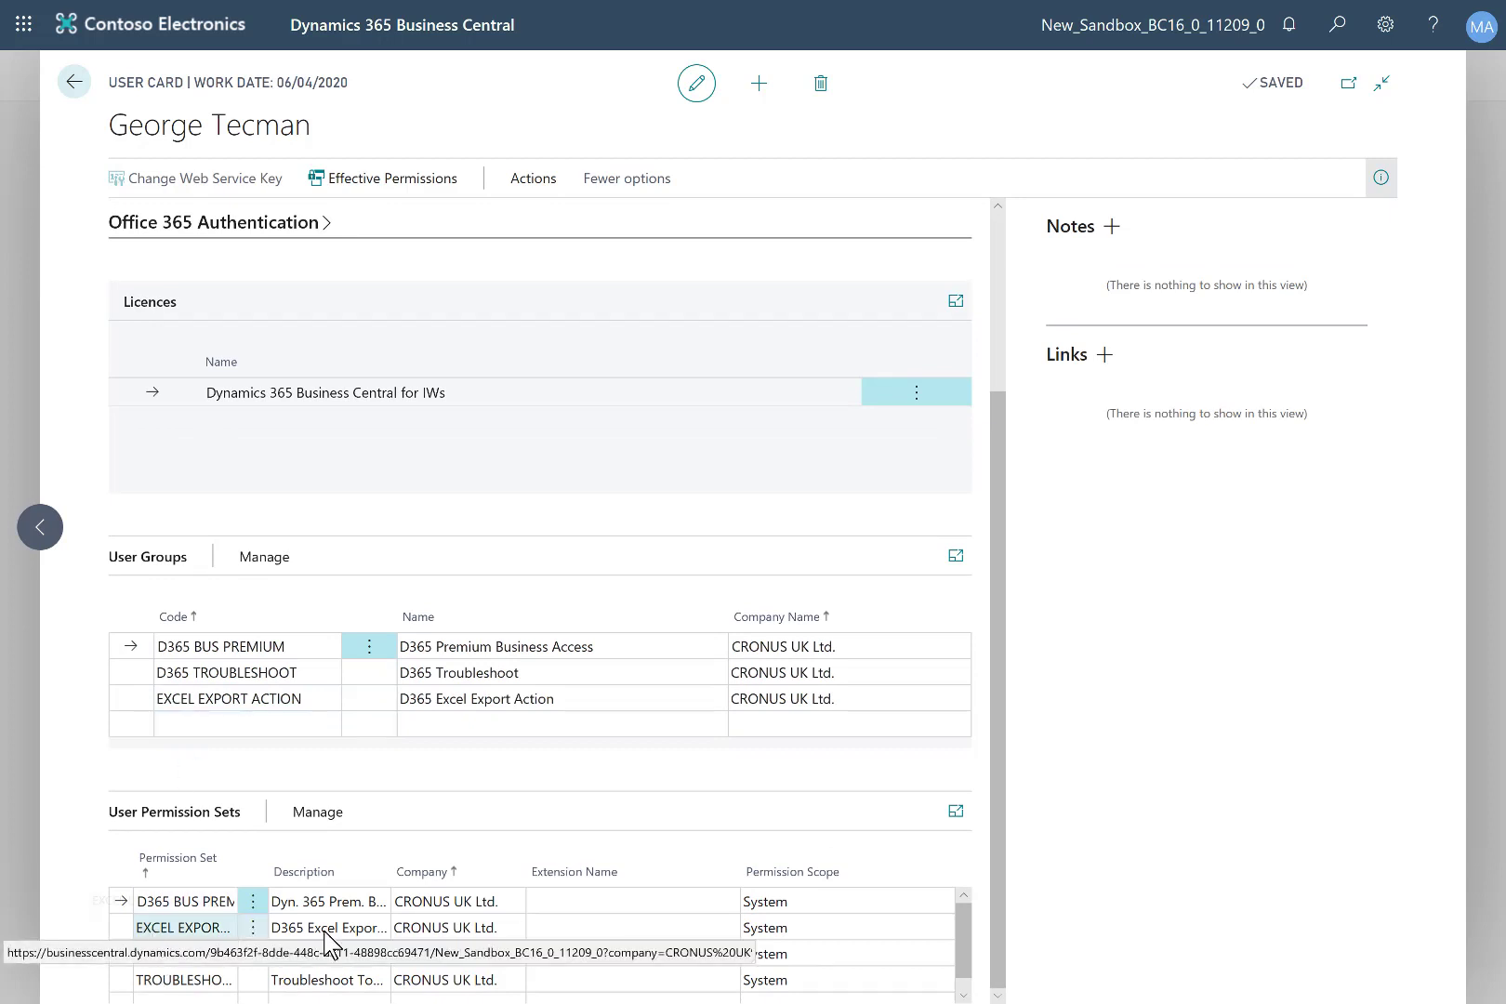
pyautogui.scroll(1, 672, 547)
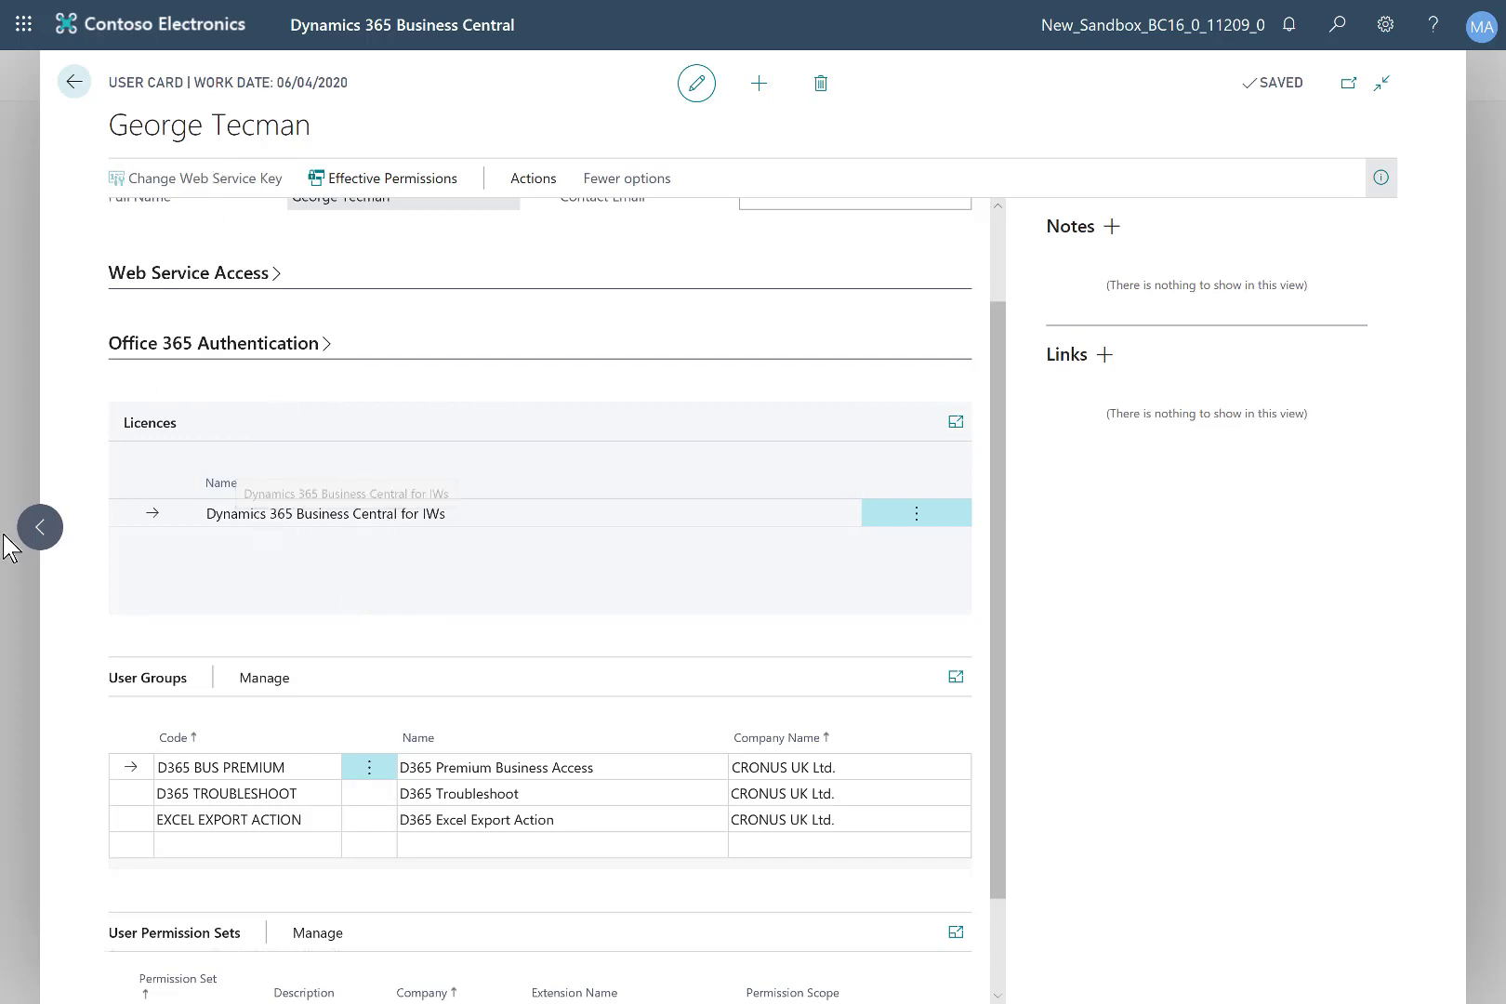
pyautogui.click(41, 532)
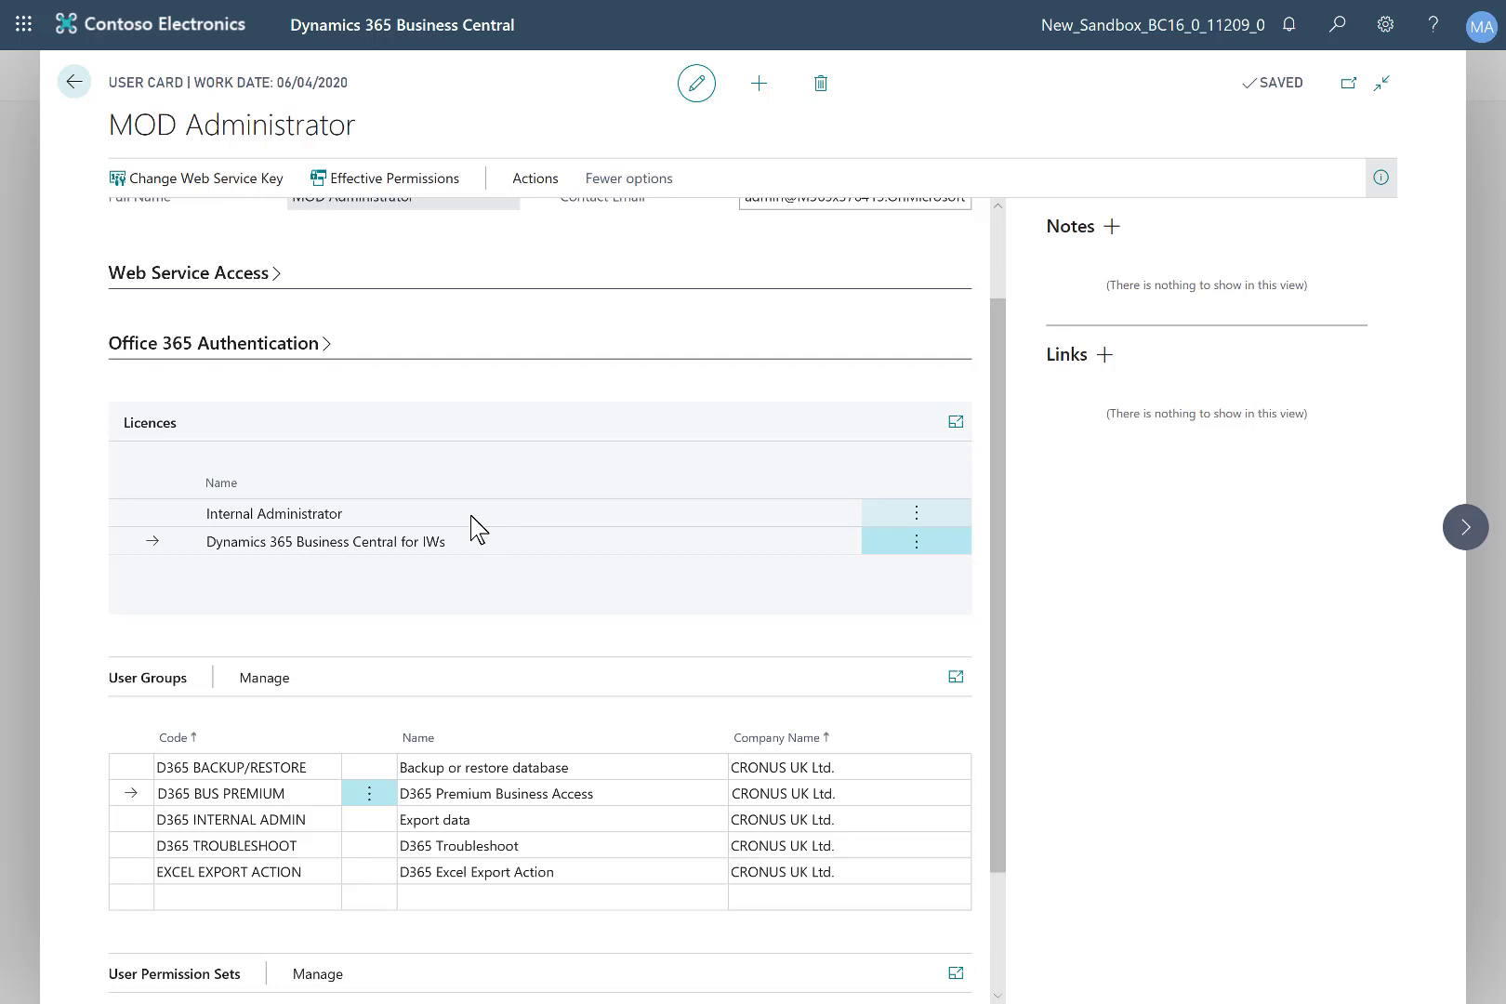
pyautogui.click(74, 85)
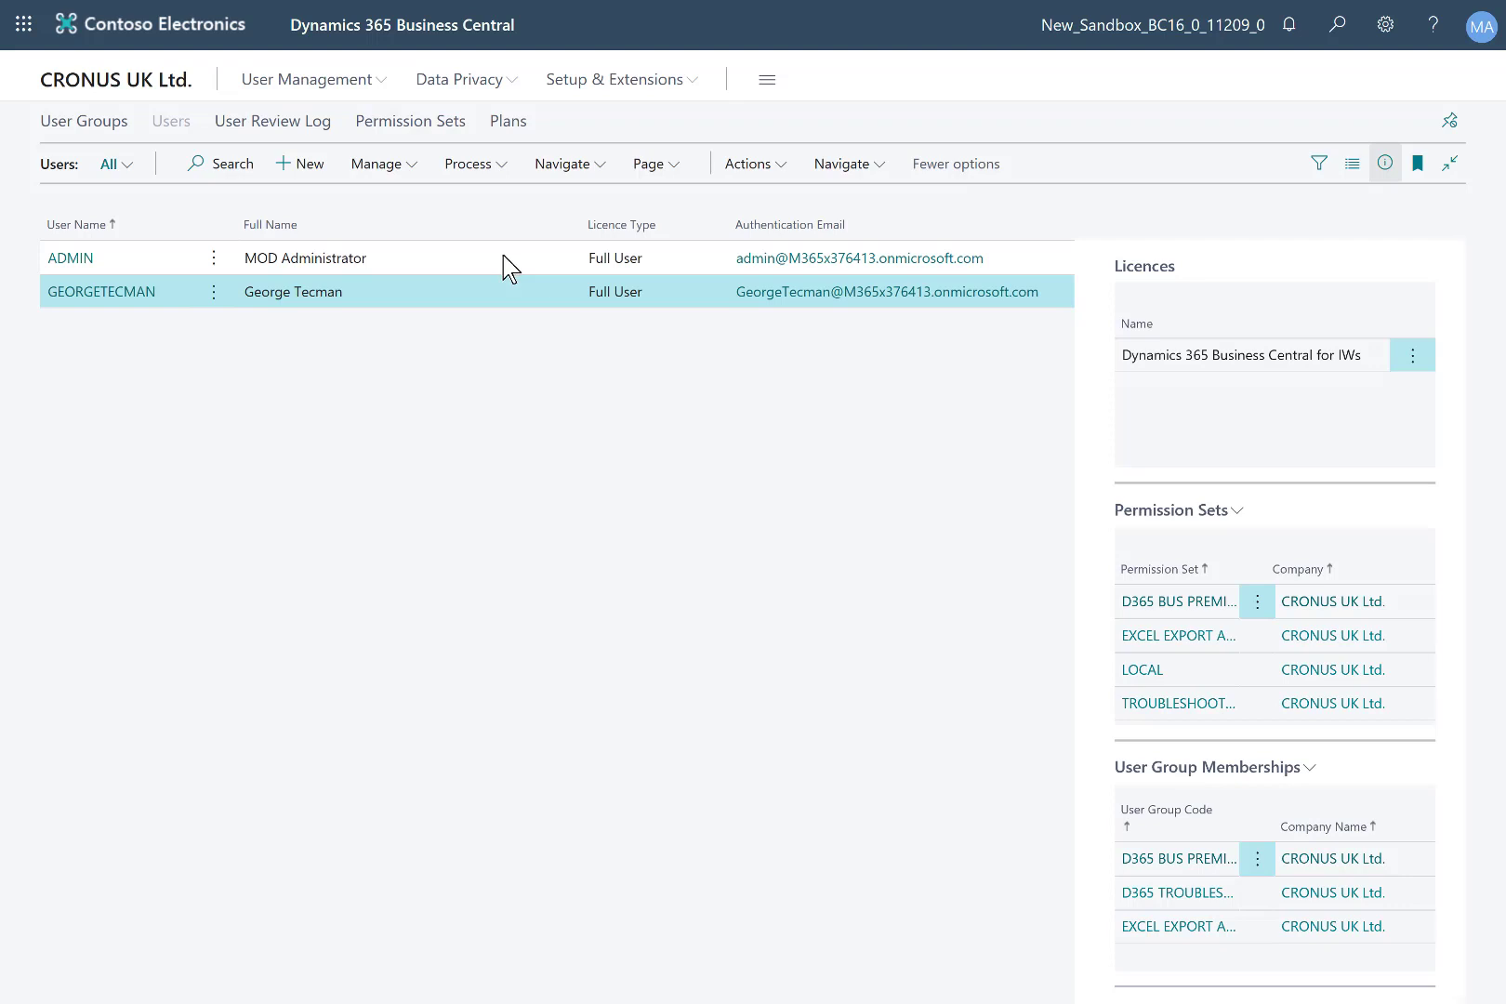
# Delete the non-admin user's membership in EXCEL EXPORT ACTION, leaving only ADMIN as a member.
pyautogui.click(80, 124)
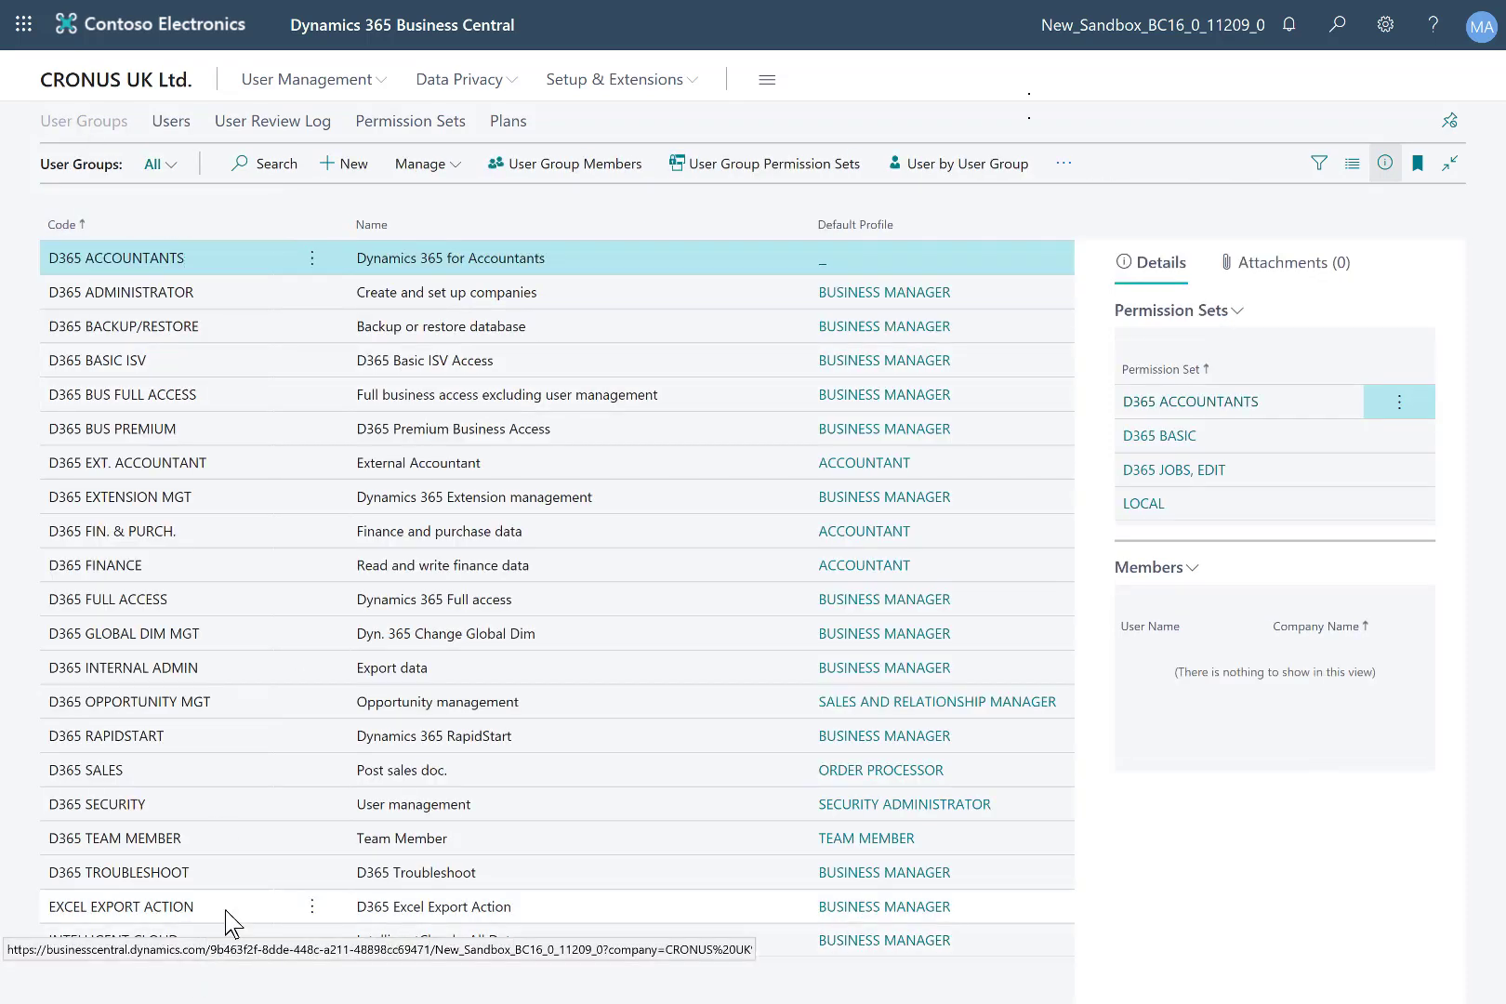
pyautogui.click(225, 909)
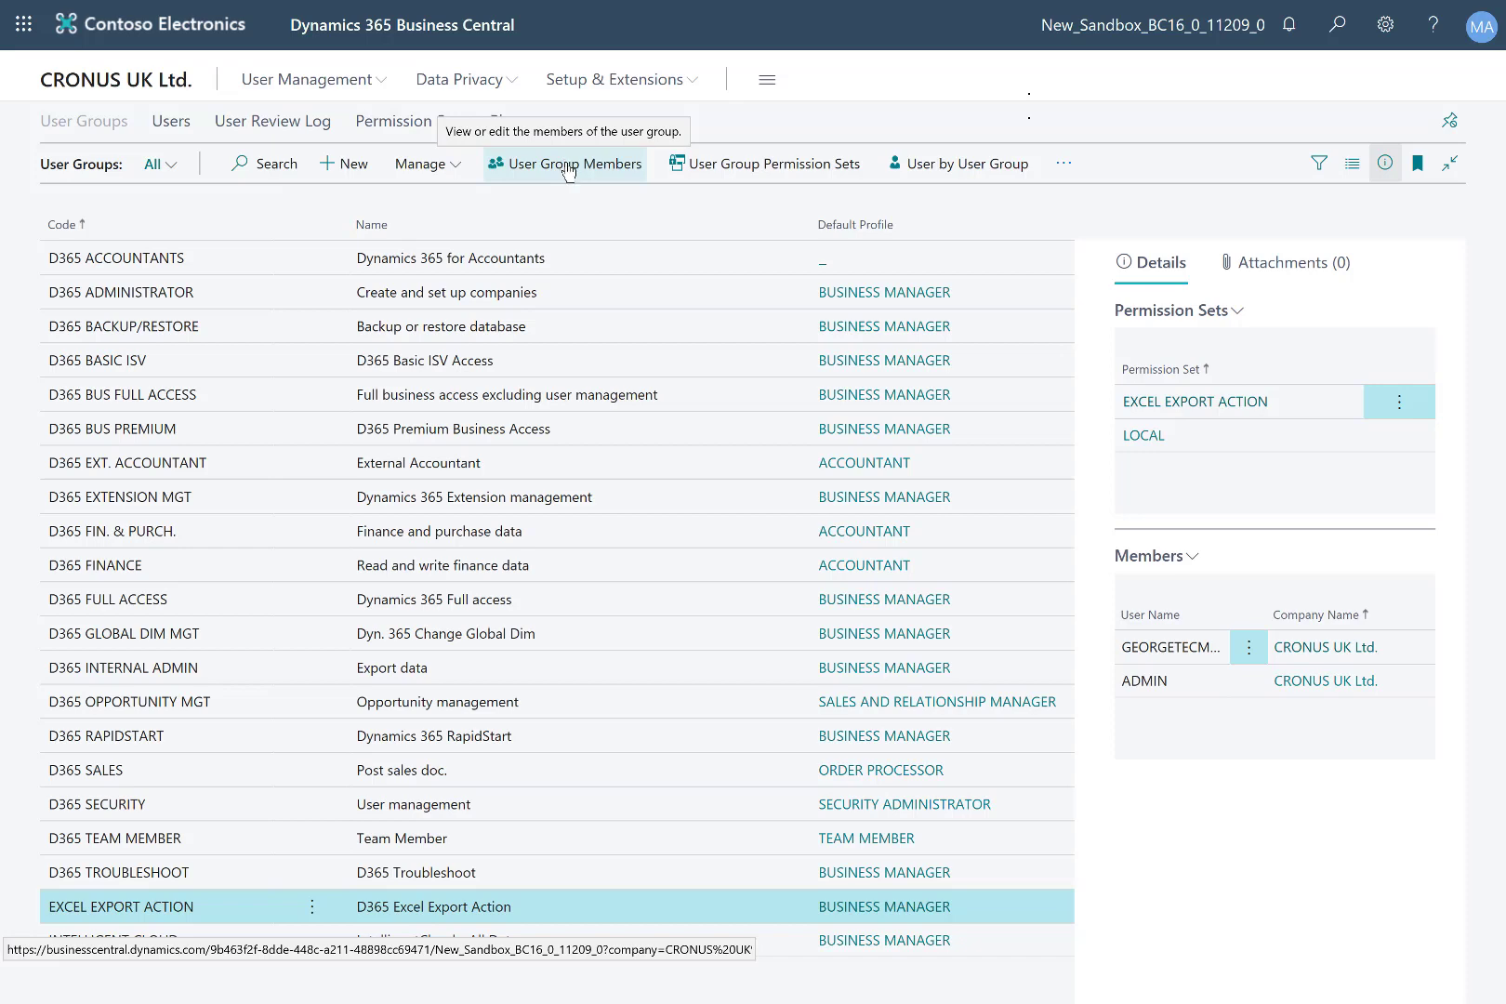
pyautogui.click(569, 165)
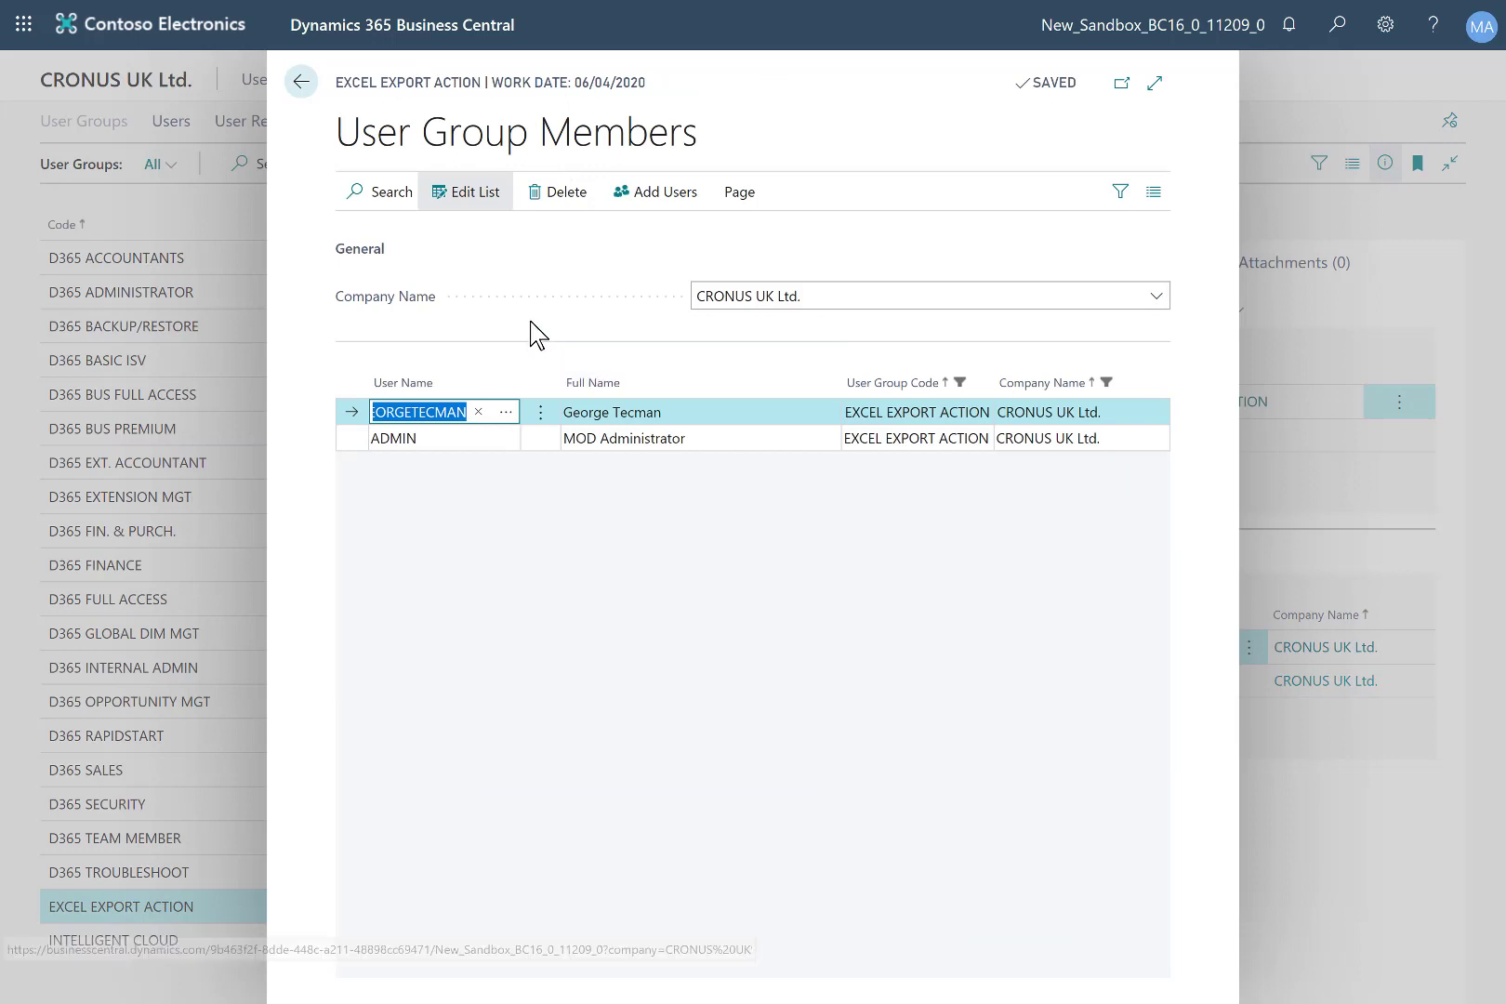
pyautogui.click(564, 198)
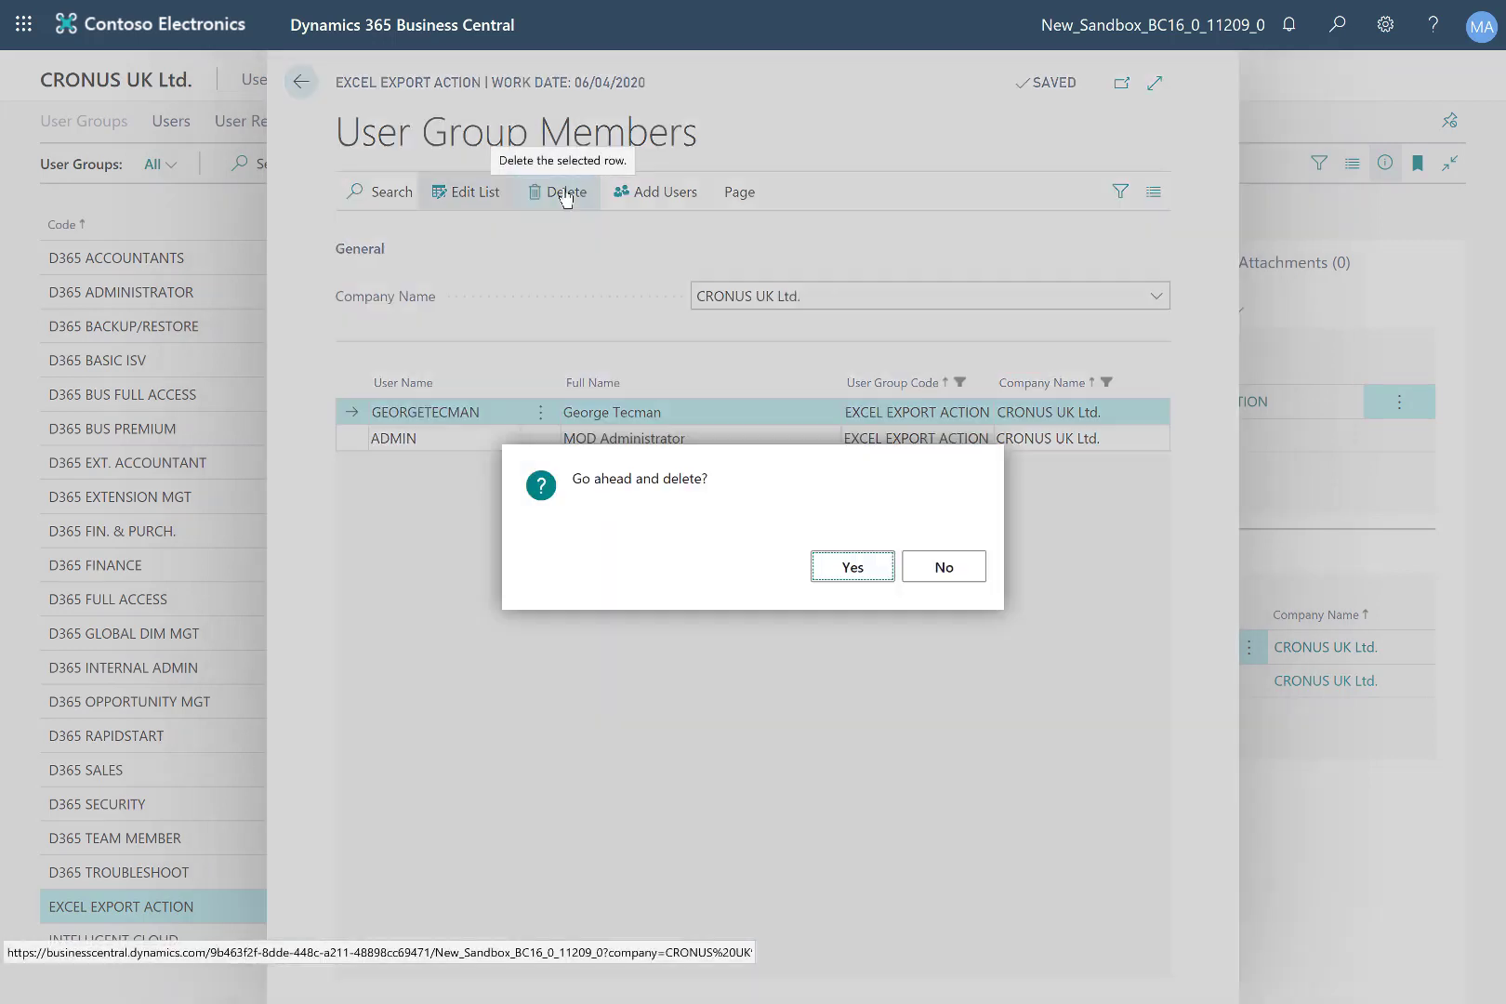
pyautogui.click(850, 569)
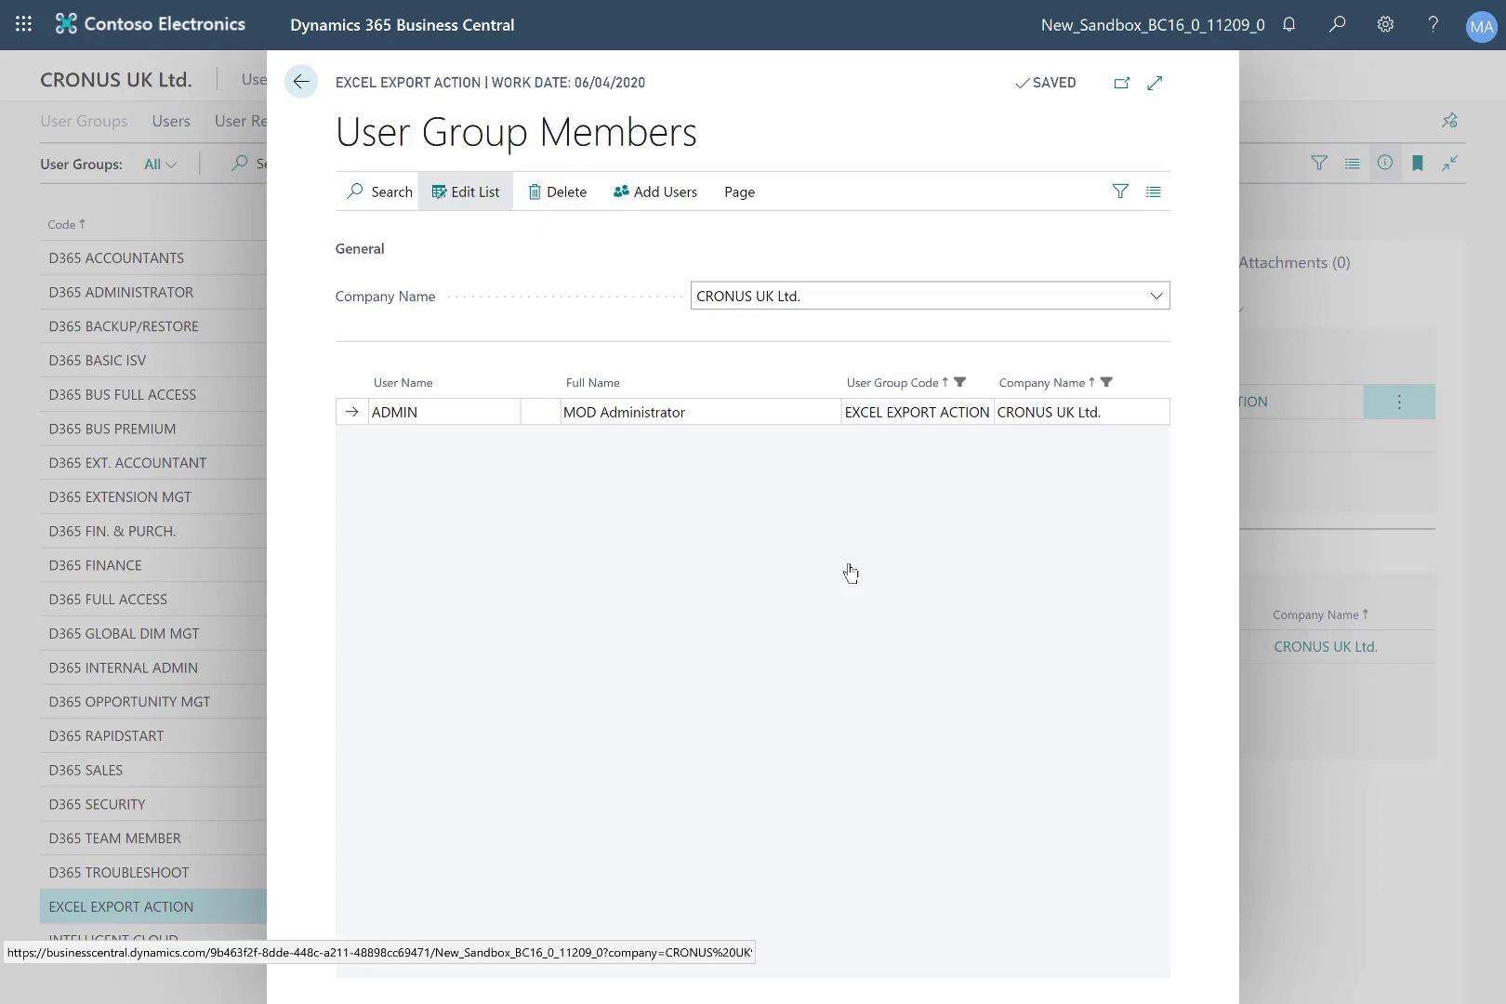
pyautogui.click(301, 85)
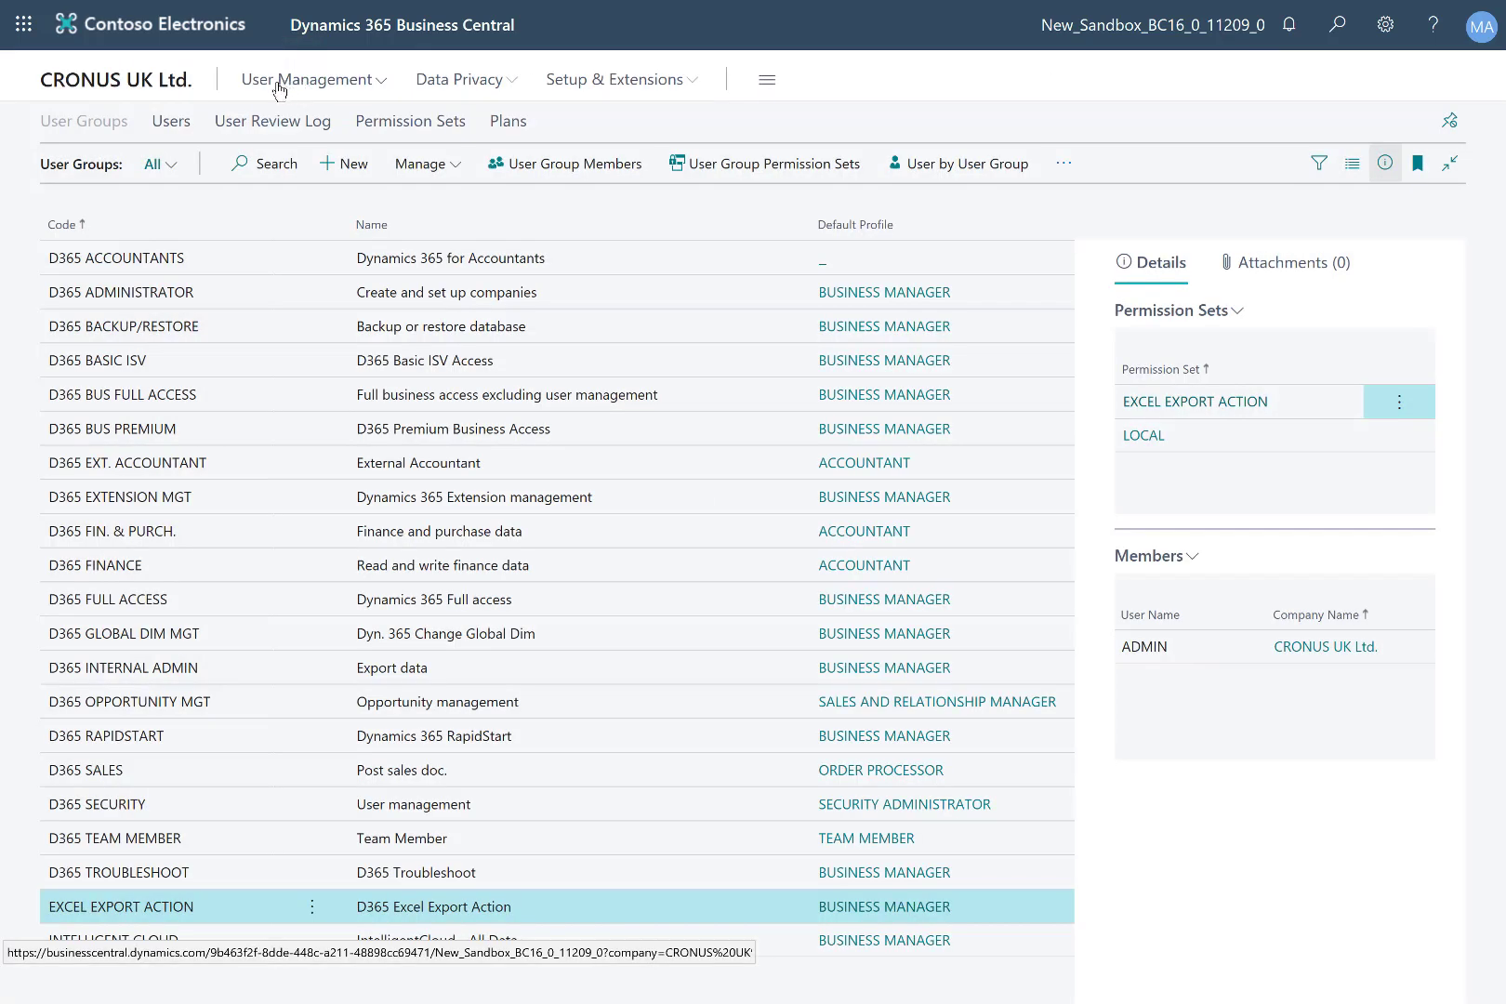
# Sign in as the non-admin user from the Users list and open the Items list.
pyautogui.click(169, 123)
pyautogui.click(396, 294)
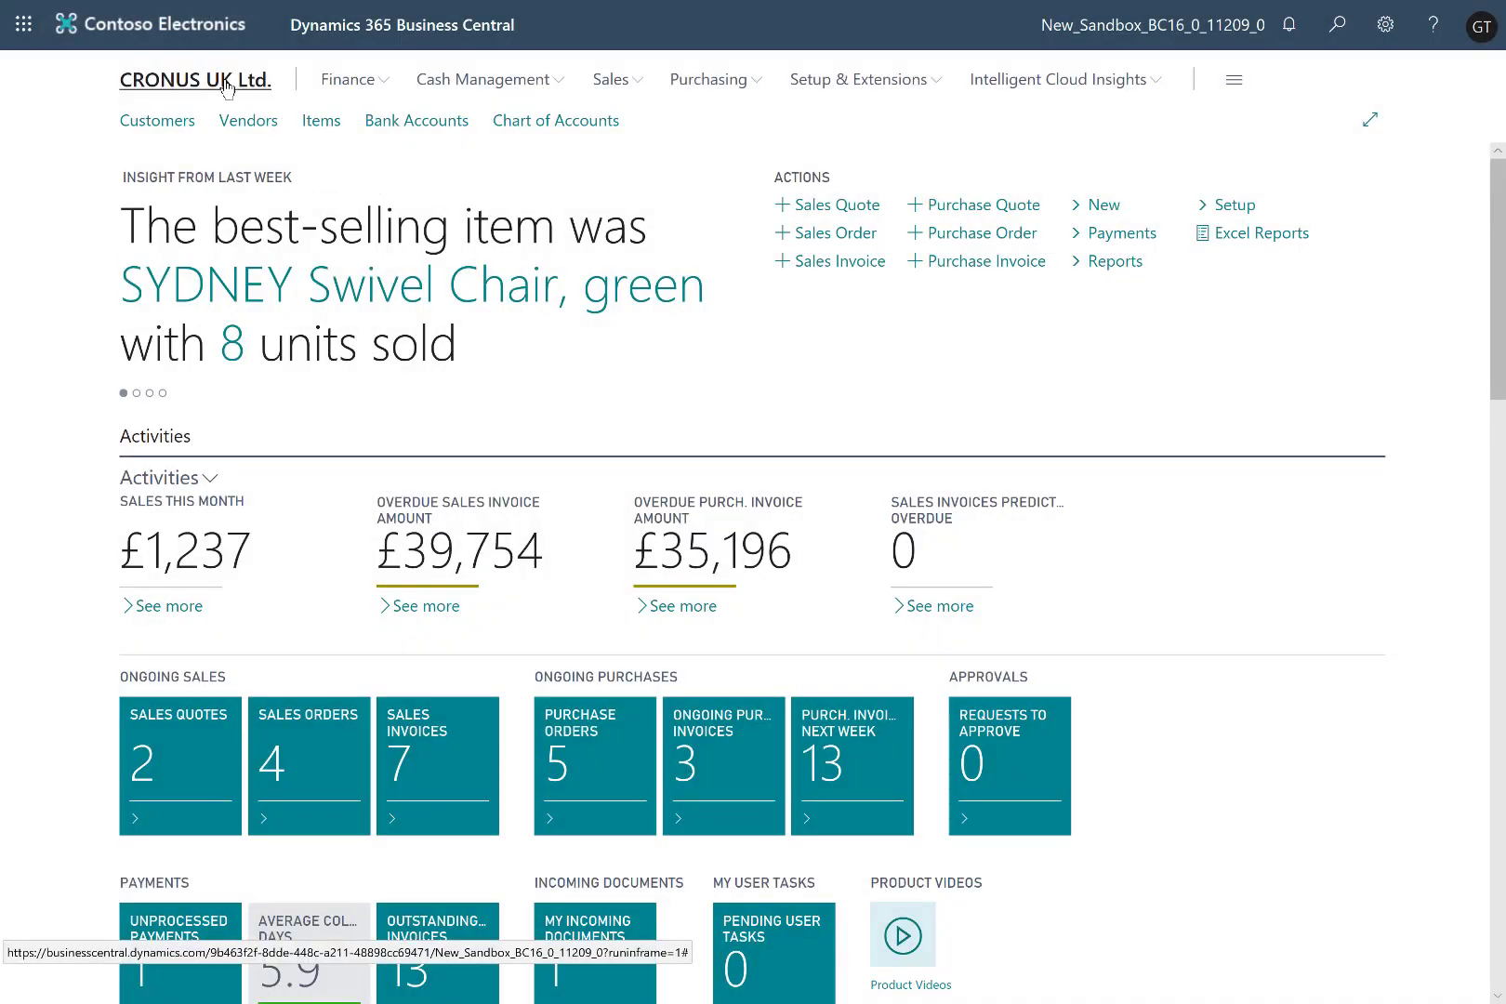
pyautogui.click(321, 121)
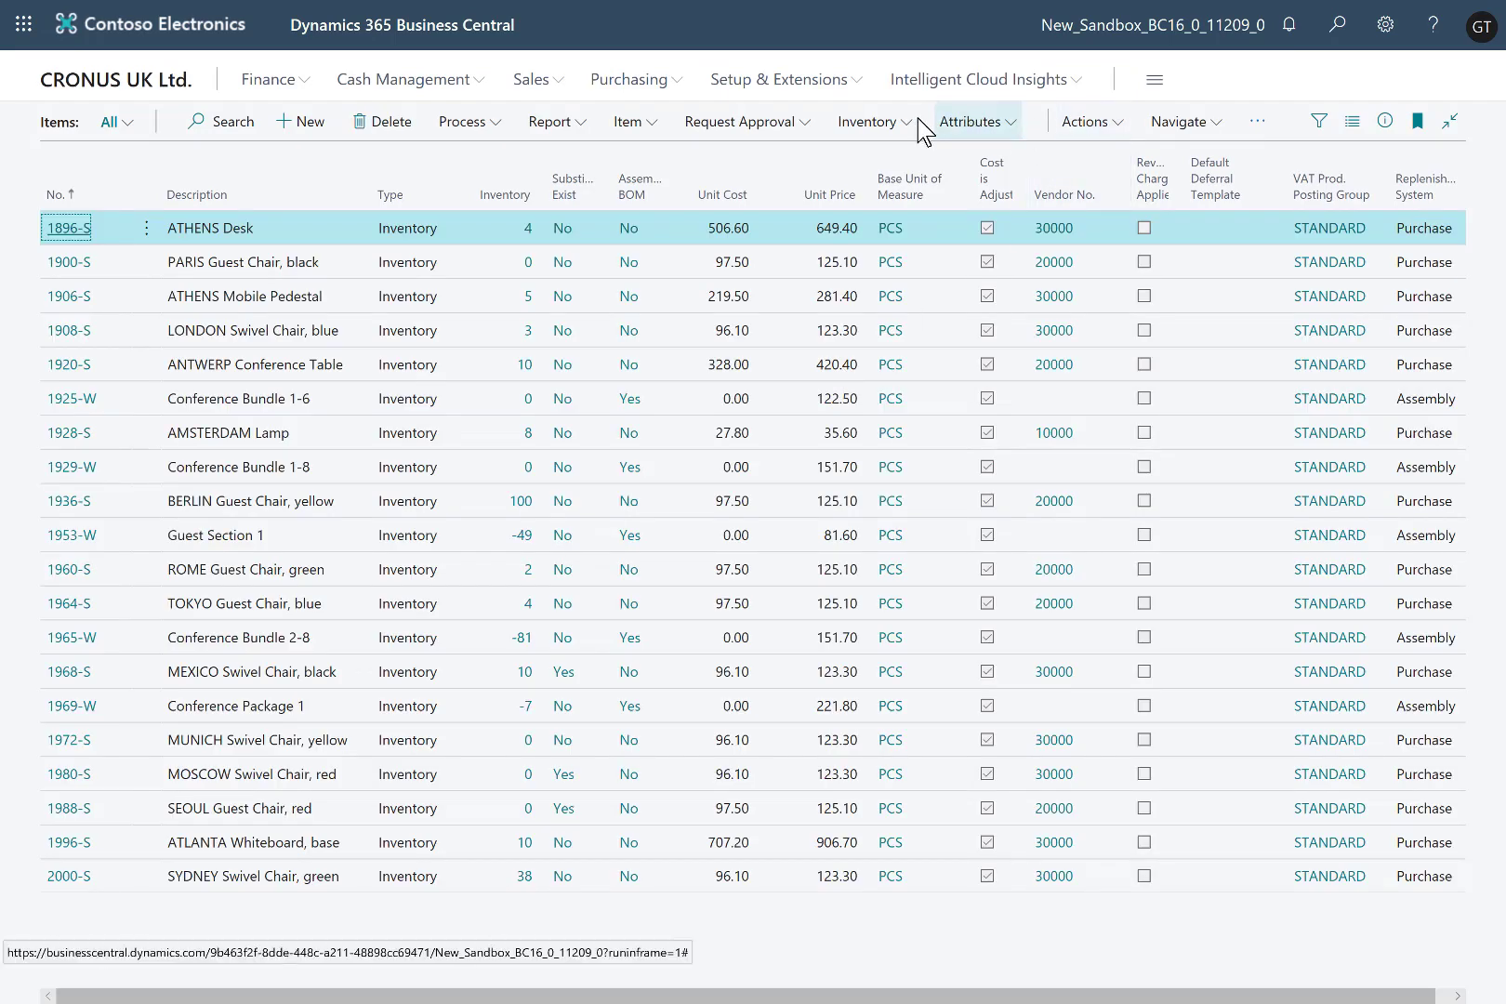
# Enter Personalise mode on the Items page via the settings gear and bring up the + Field list.
pyautogui.click(1257, 121)
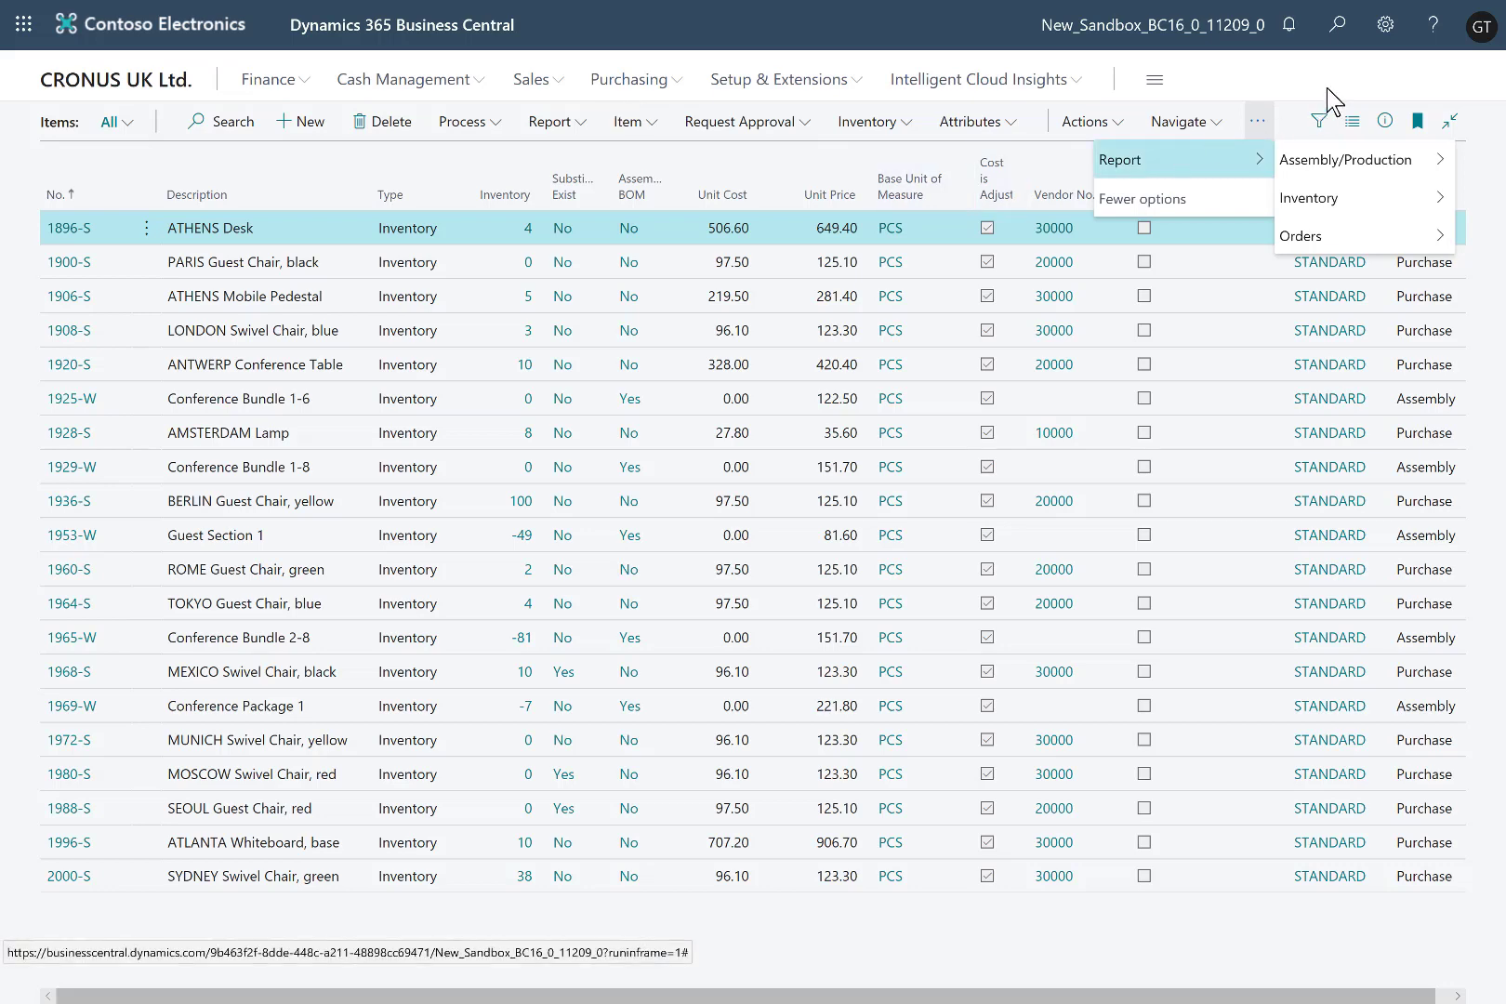
pyautogui.click(1385, 26)
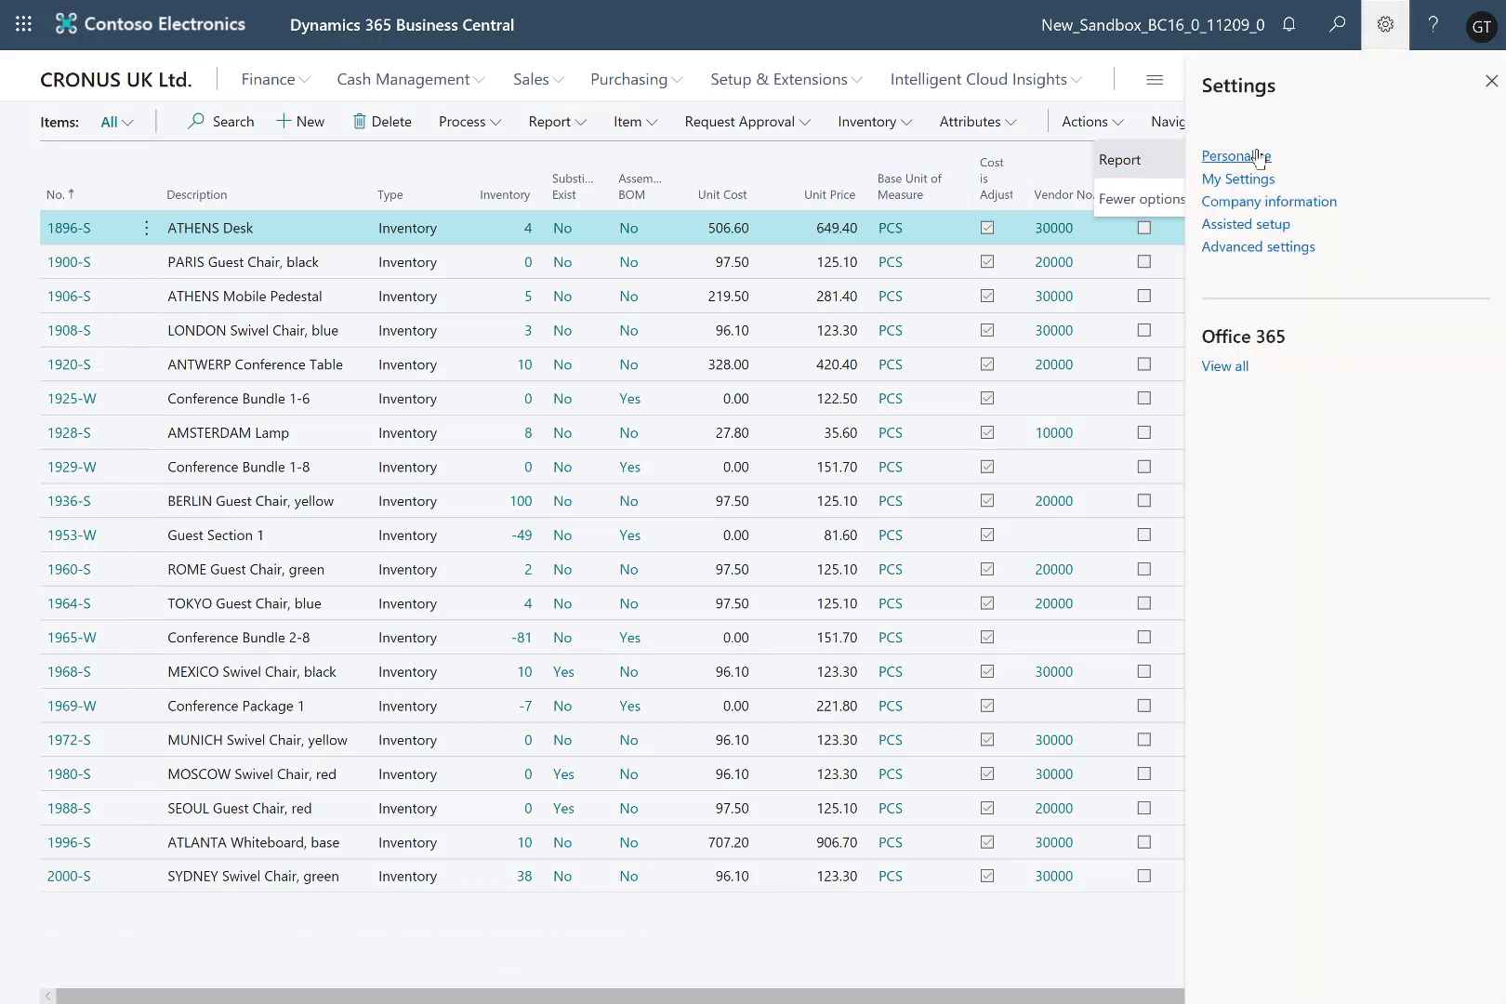
pyautogui.click(1235, 156)
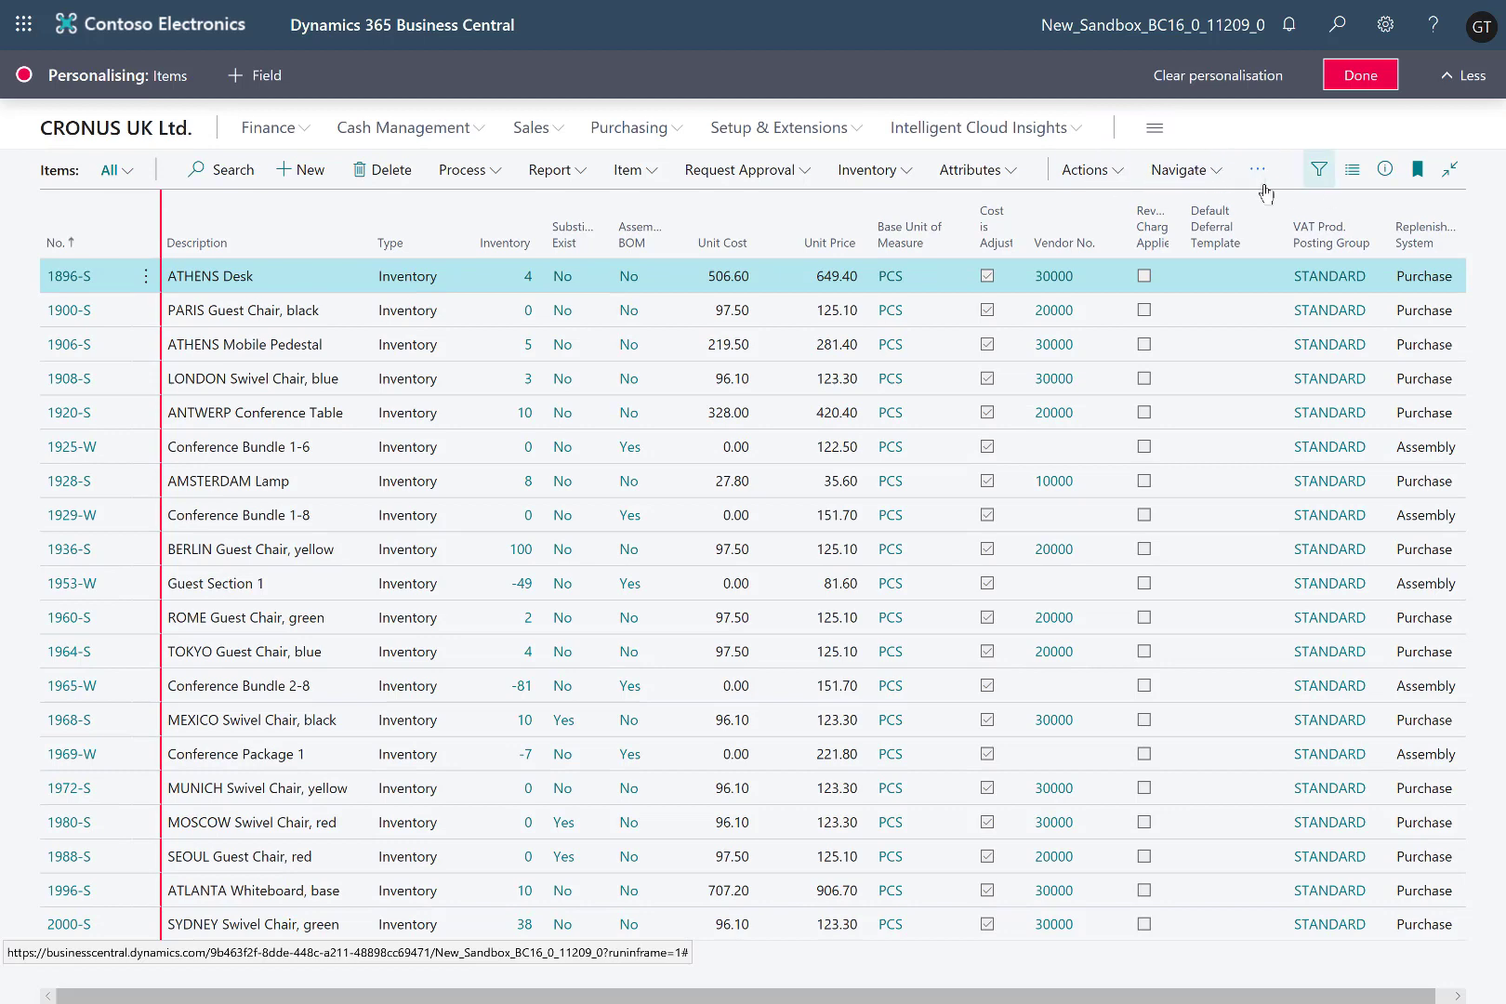
pyautogui.click(265, 81)
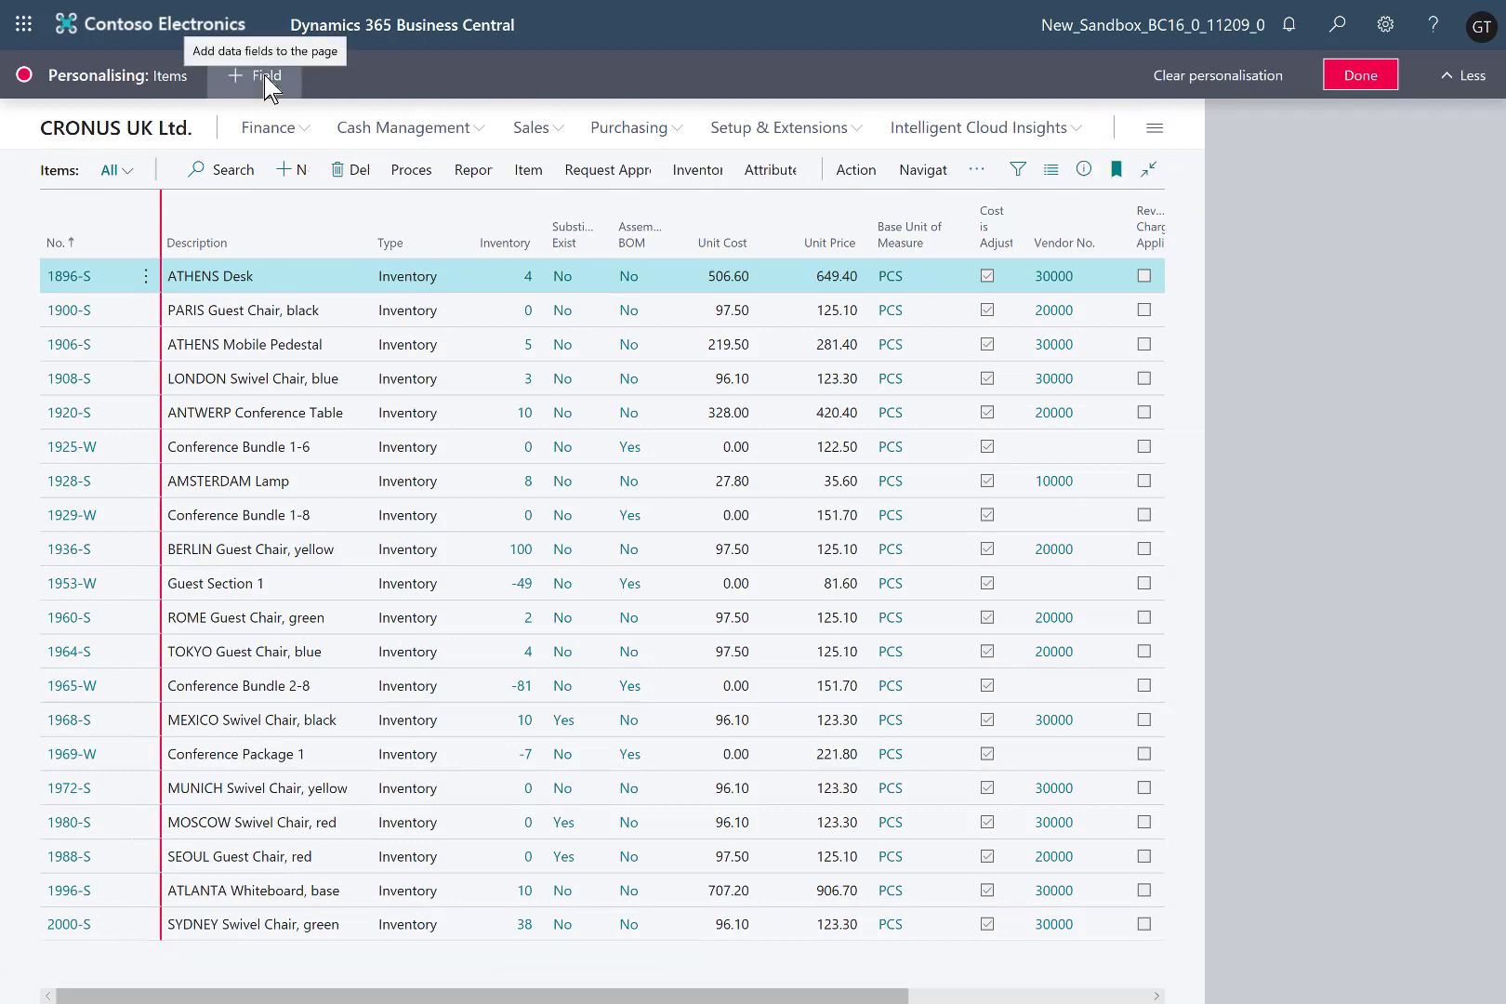